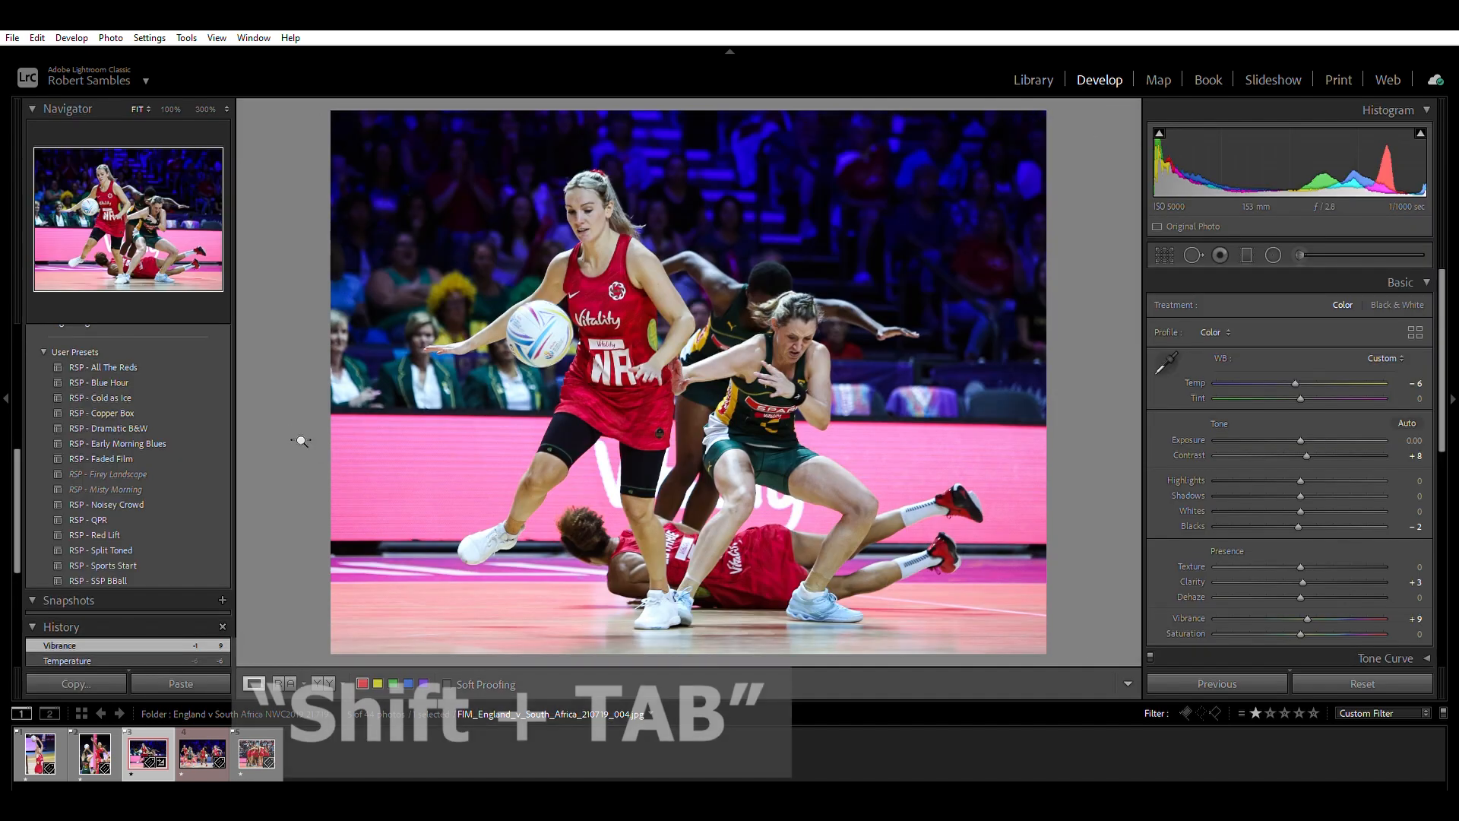
Hide all the surrounding panels so only the photo shows, and bring them back.
{"action": "key", "text": "shift+Tab"}
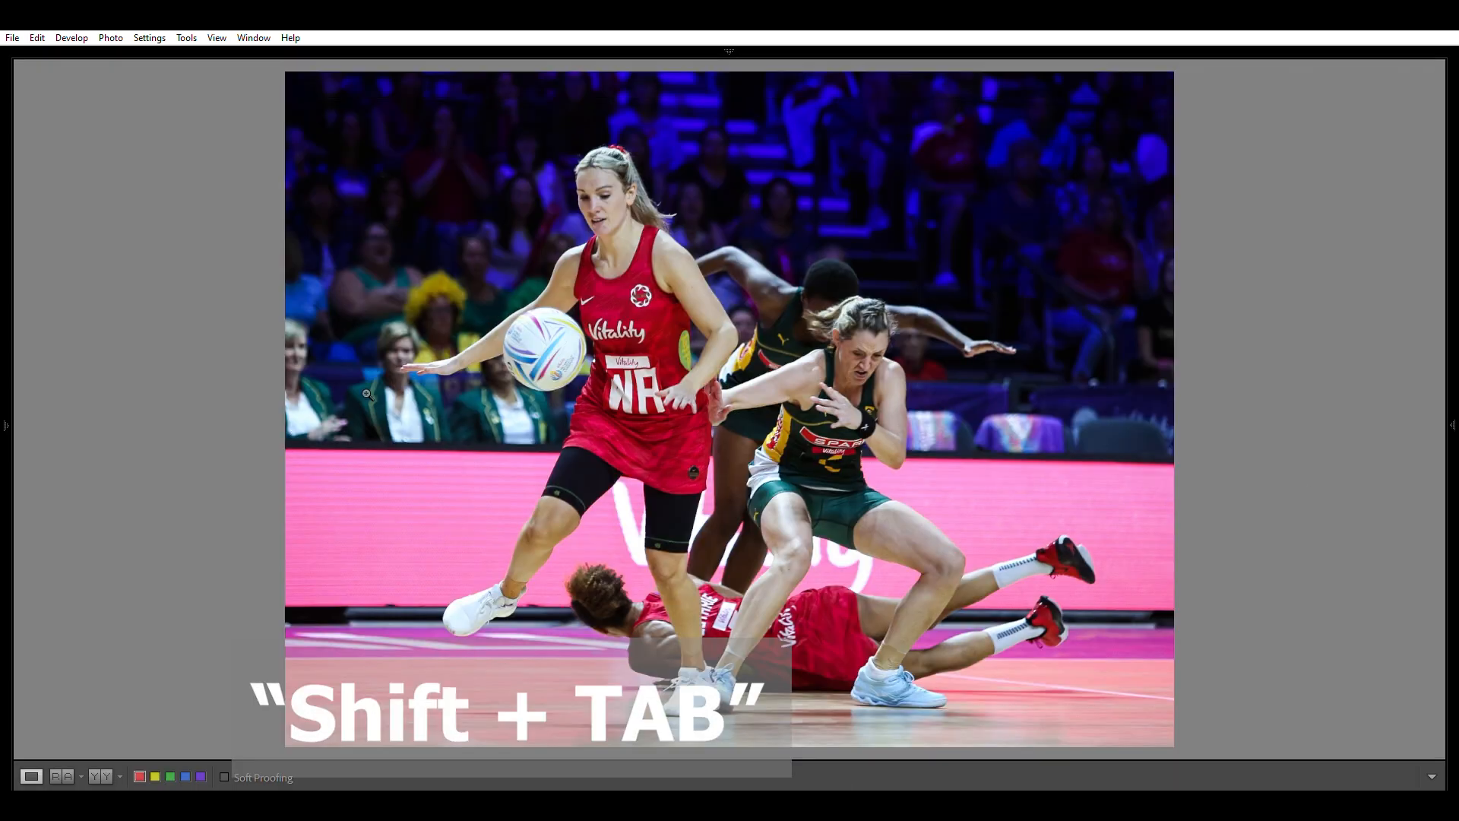
{"action": "mouse_move", "coordinate": [9, 323]}
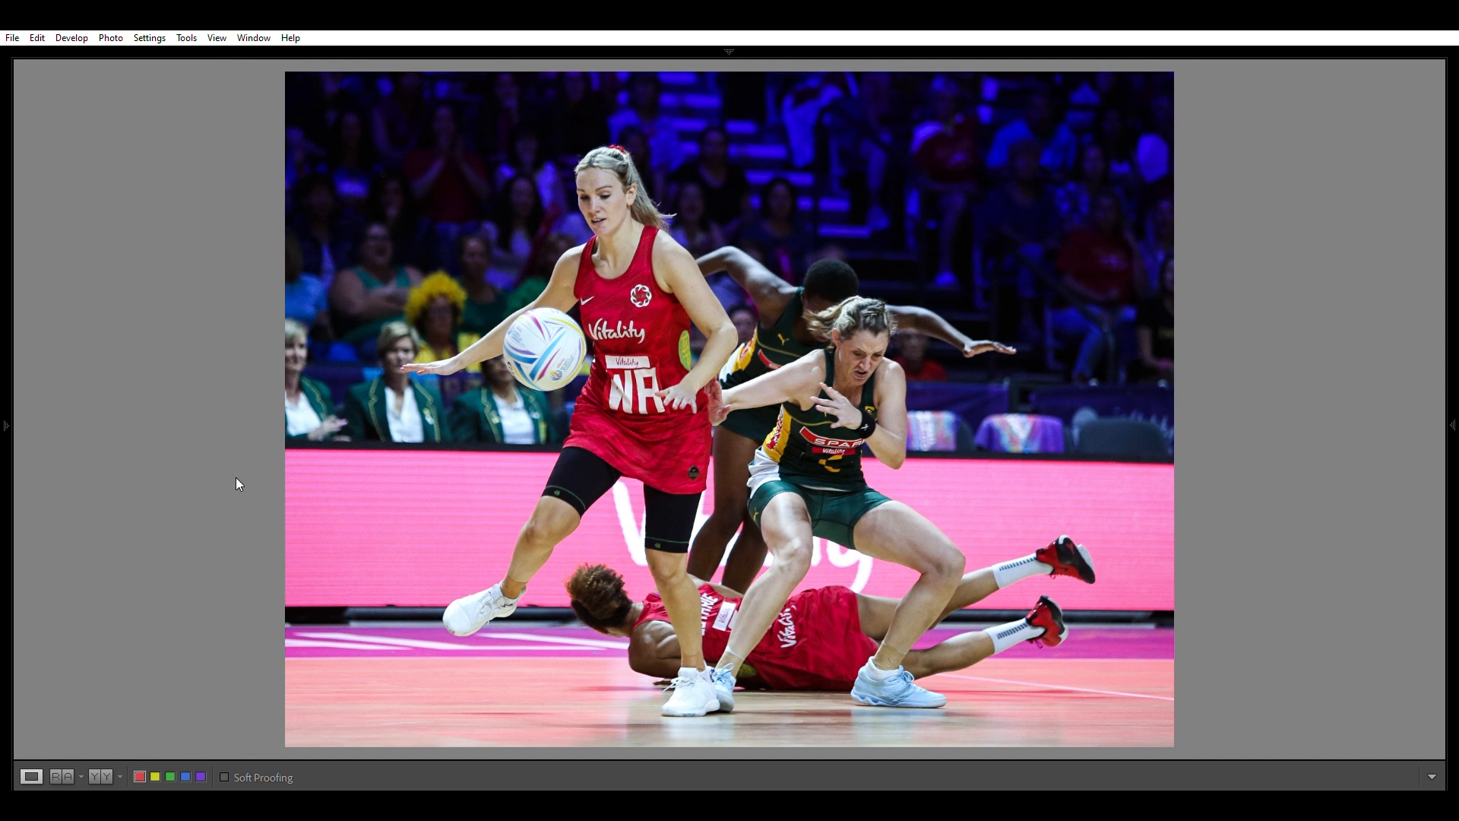
{"action": "key", "text": "shift+Tab"}
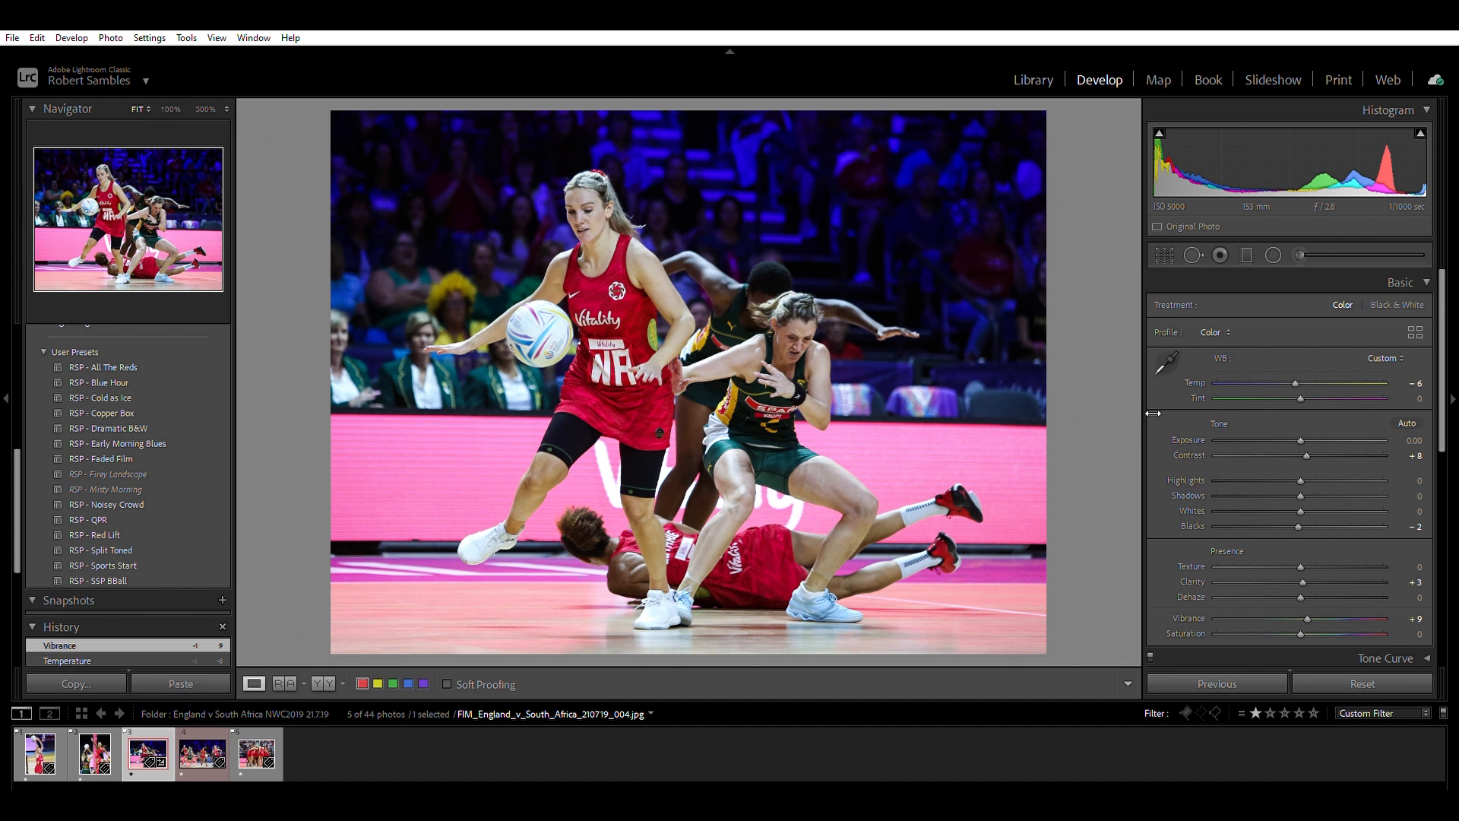
Toggle the panel group holding the Histogram and Basic adjustments off and on, leaving it visible.
{"action": "mouse_move", "coordinate": [1152, 402]}
{"action": "left_mouse_down"}
{"action": "mouse_move", "coordinate": [1214, 403]}
{"action": "mouse_move", "coordinate": [1128, 405]}
{"action": "left_mouse_up"}
{"action": "key", "text": "F8"}
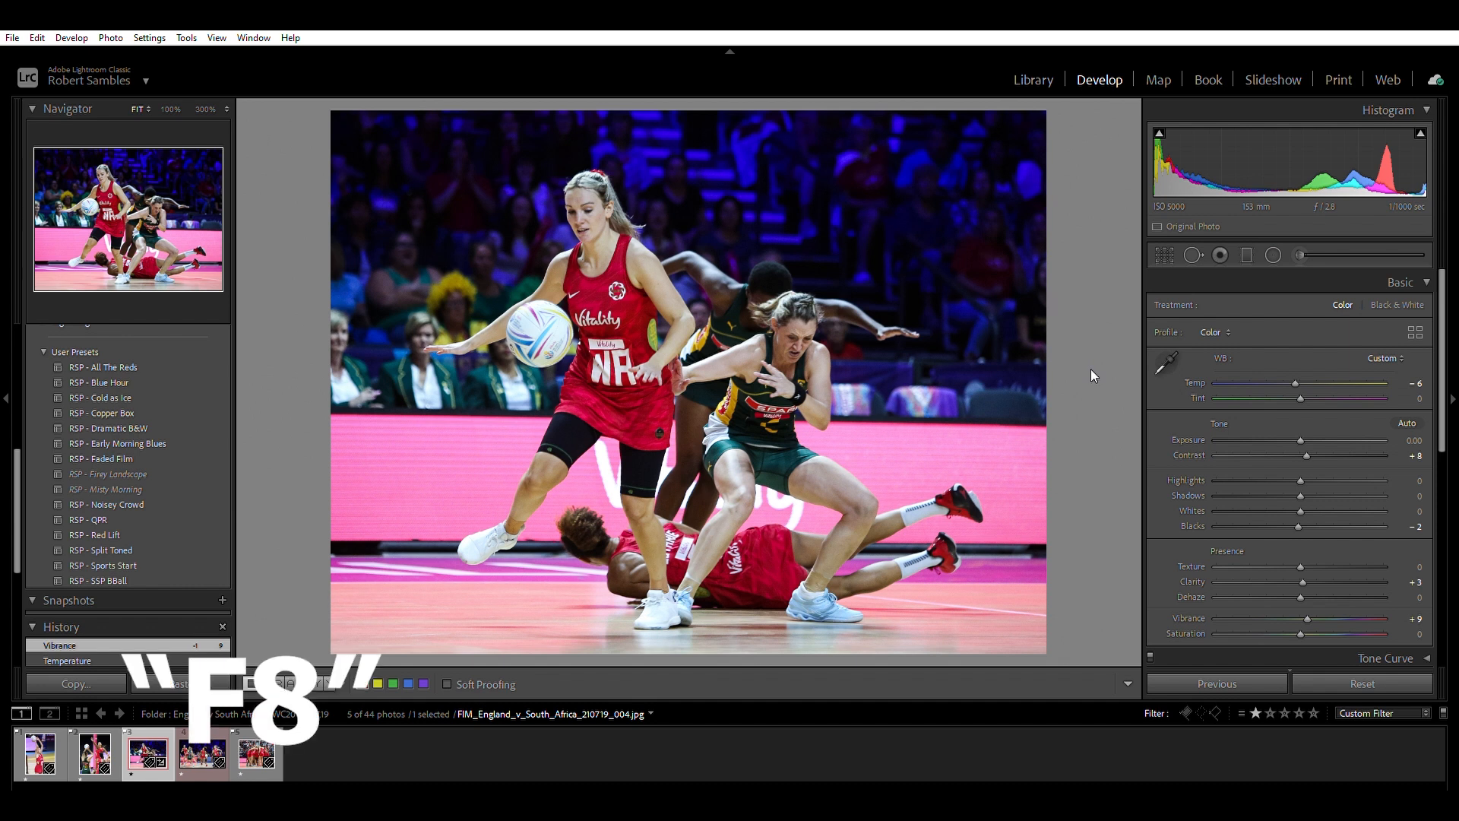
{"action": "key", "text": "F8"}
{"action": "mouse_move", "coordinate": [1450, 393]}
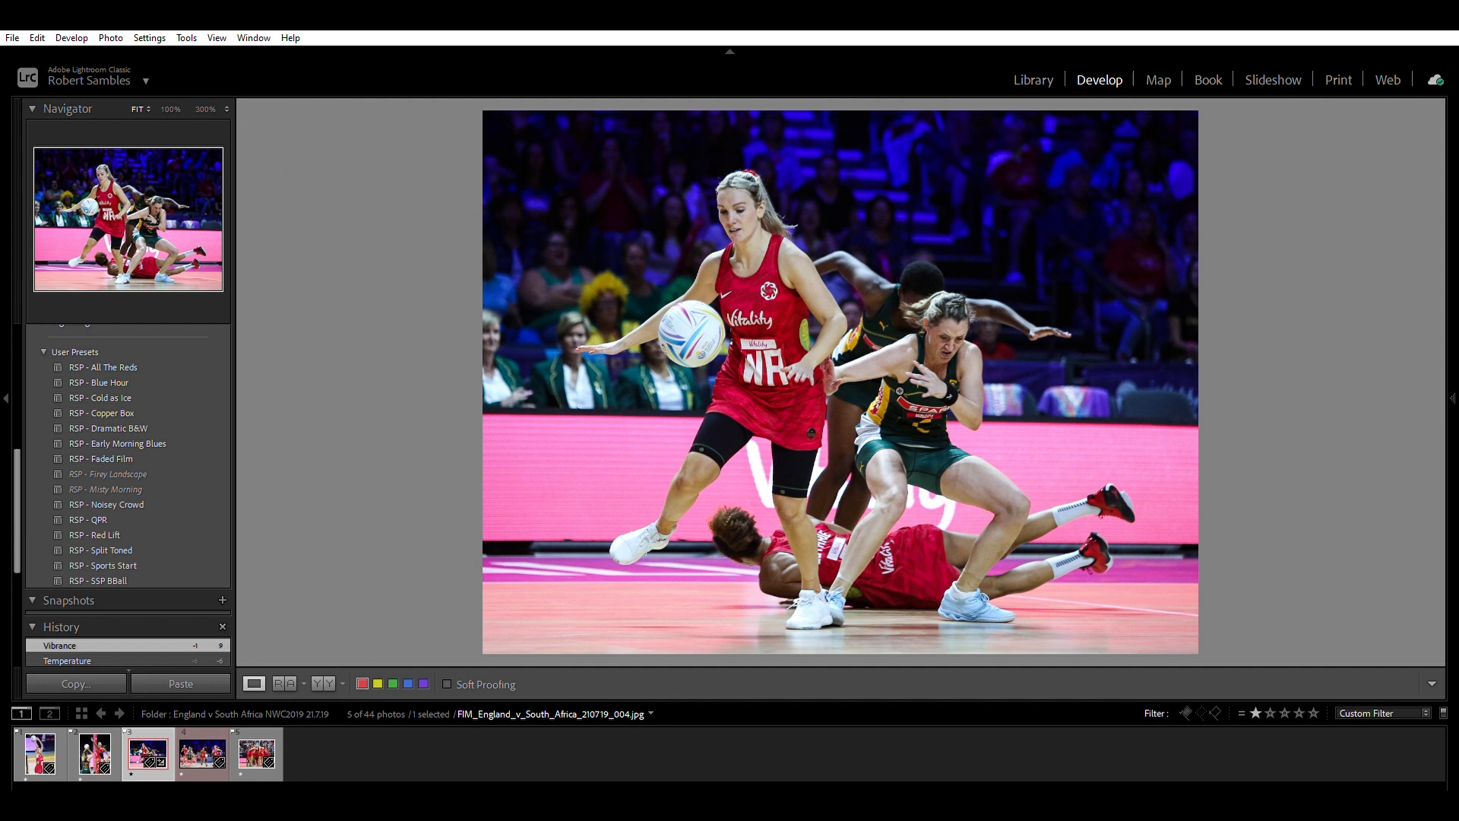
{"action": "key", "text": "F8"}
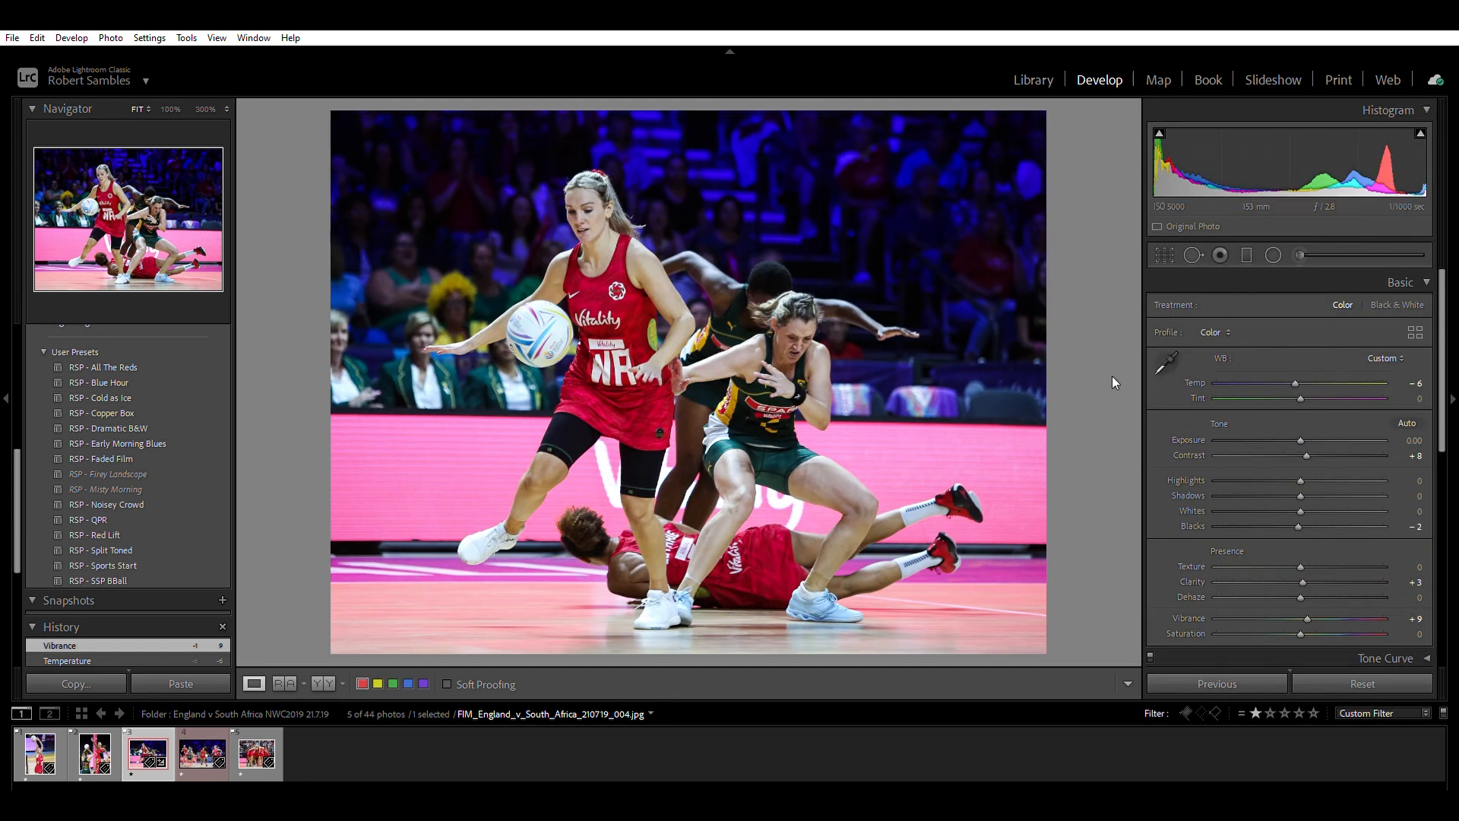
{"action": "key", "text": "F8"}
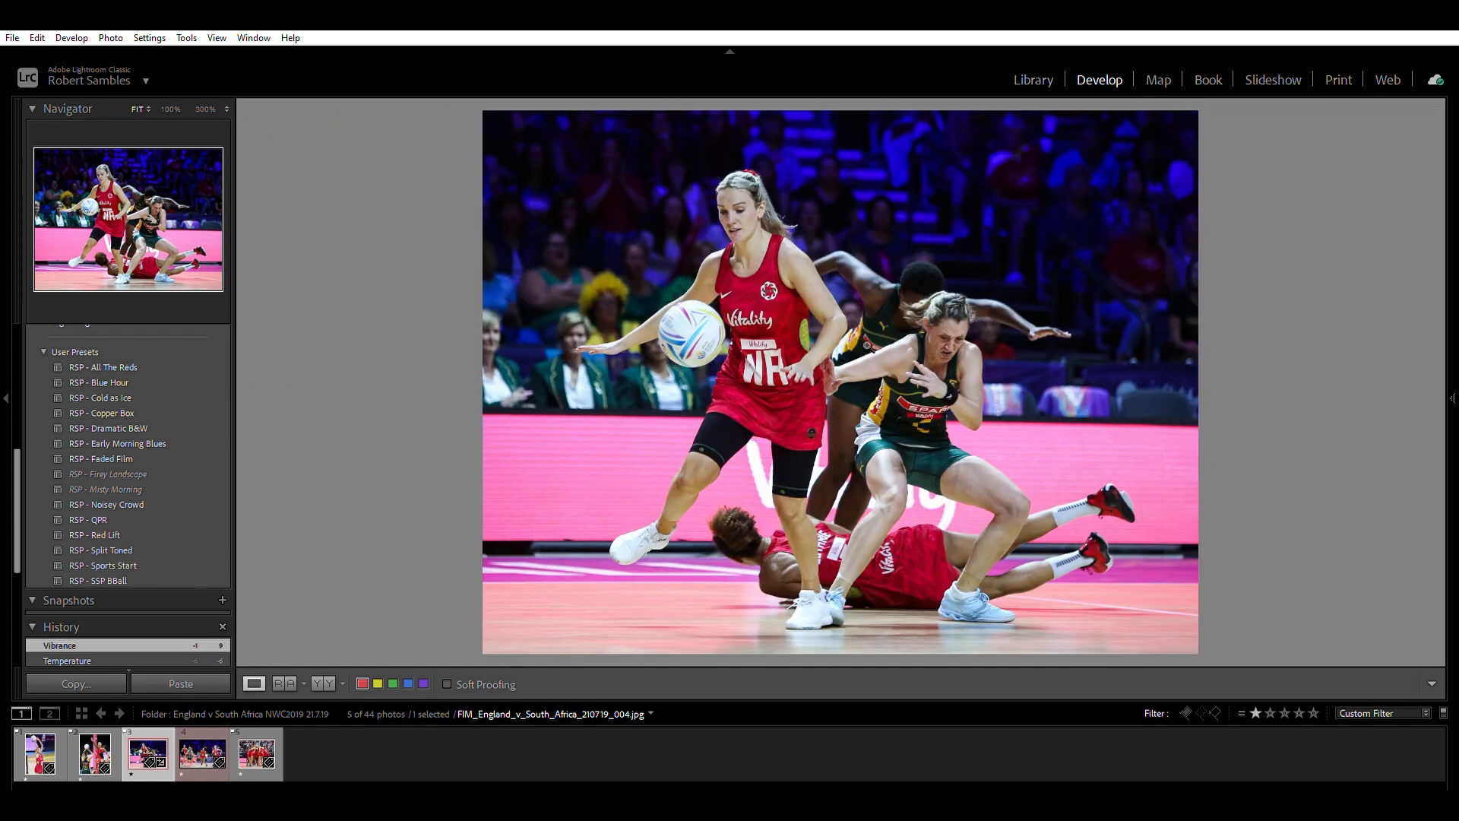
{"action": "key", "text": "F8"}
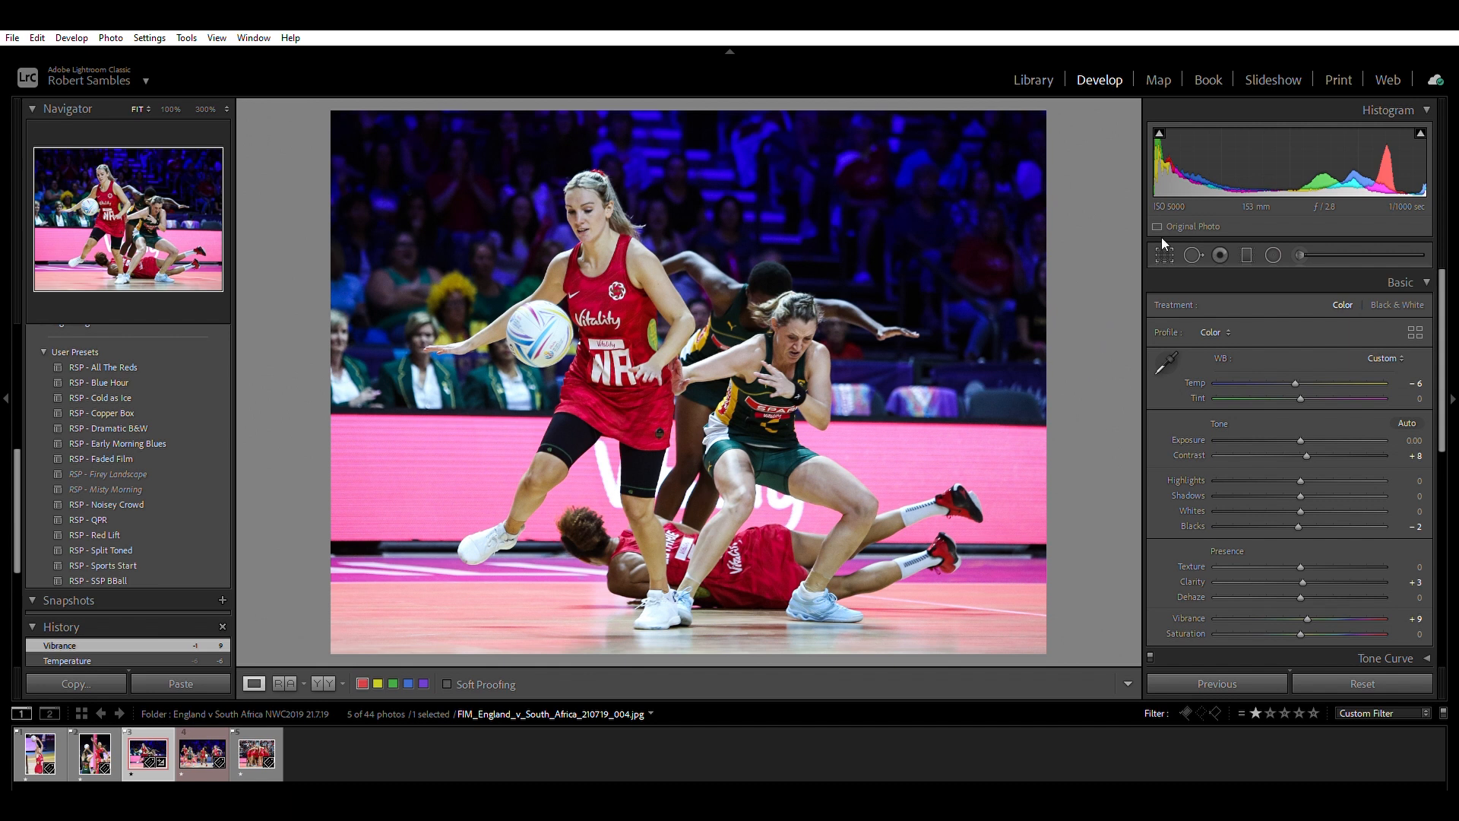
Open the Crop & Straighten tool and close it again several times without cropping.
{"action": "key", "text": "r"}
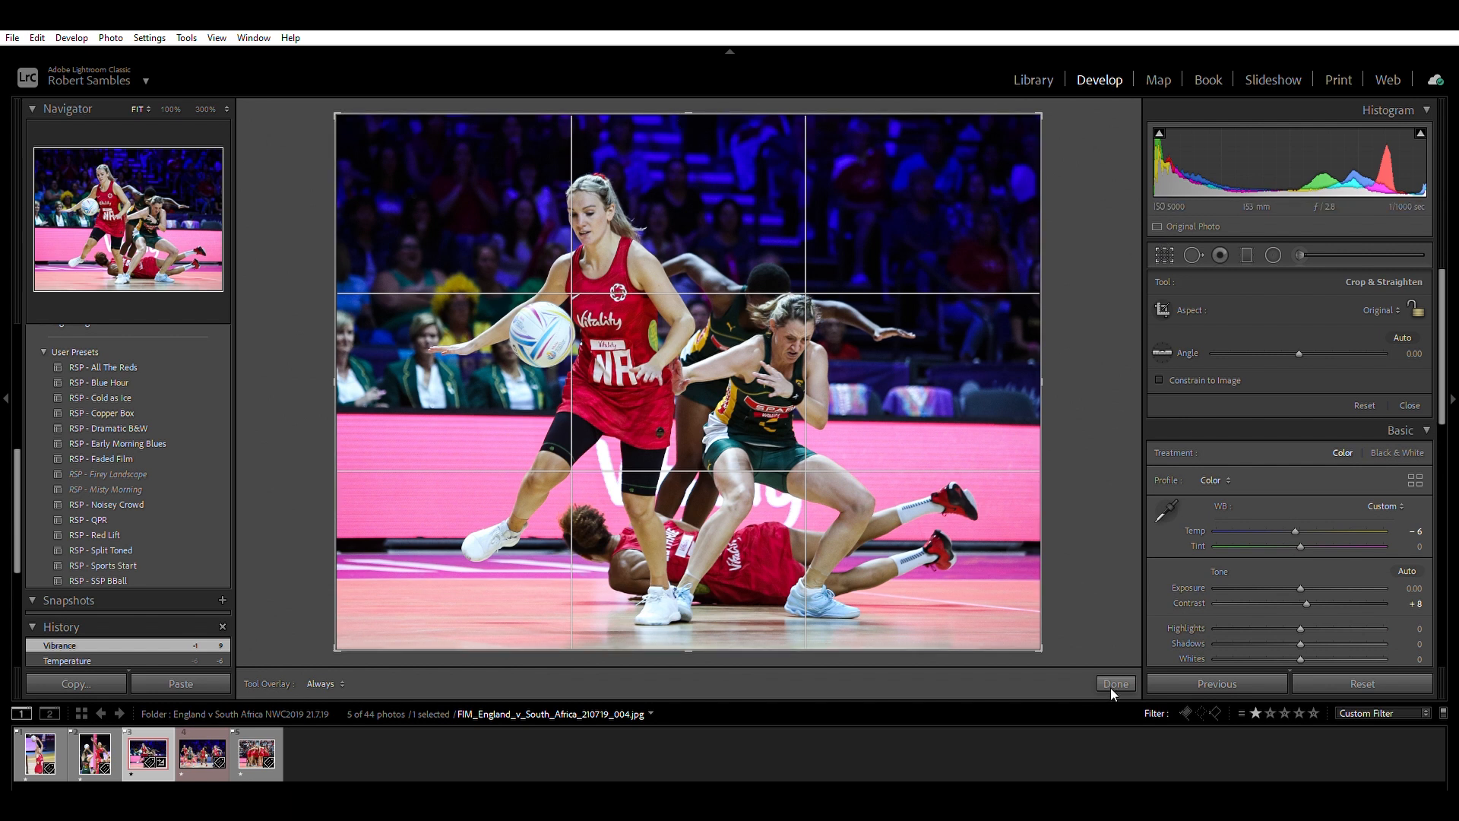
{"action": "left_click", "coordinate": [1115, 685]}
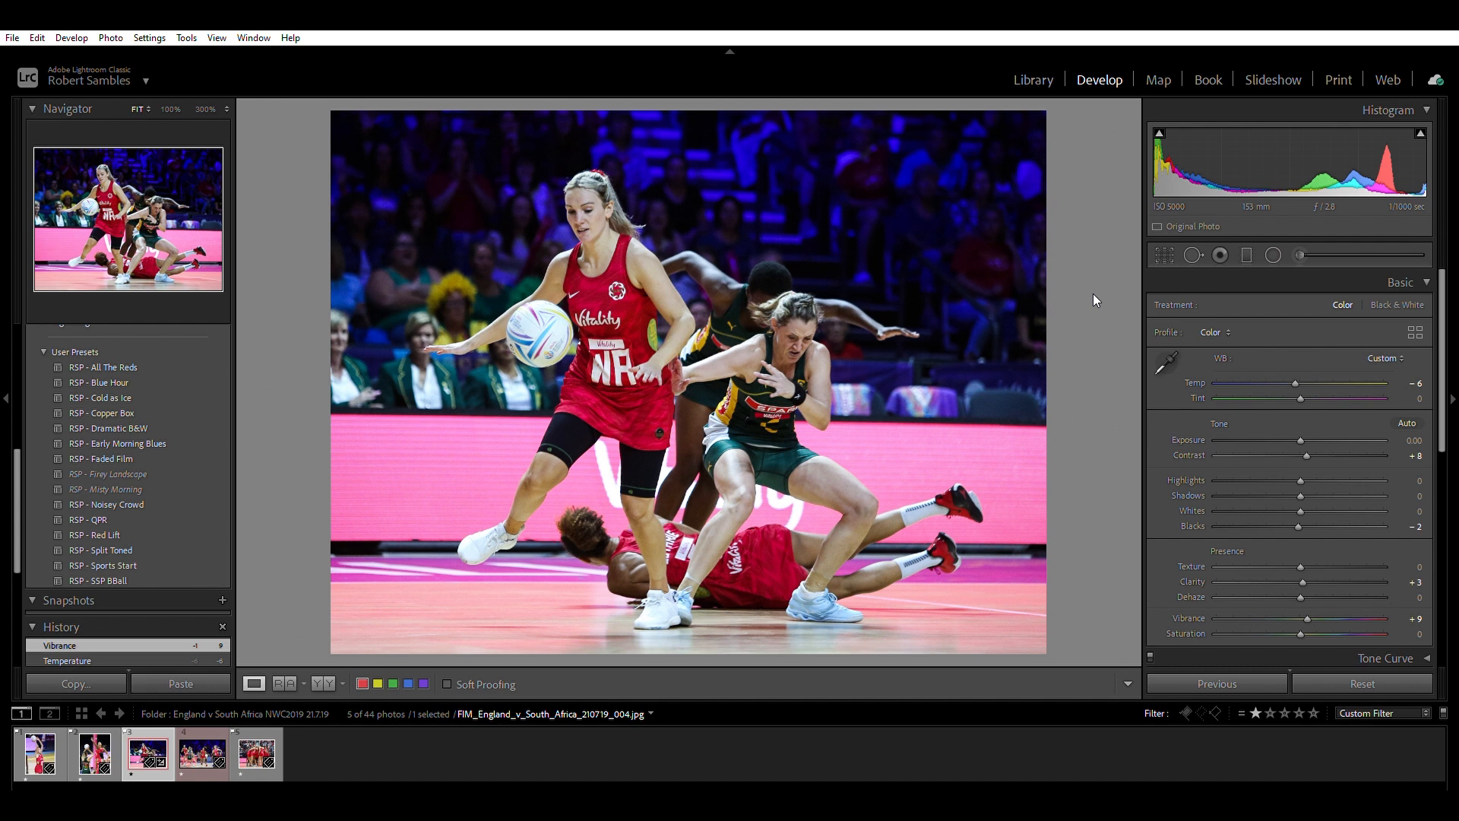
{"action": "key", "text": "r"}
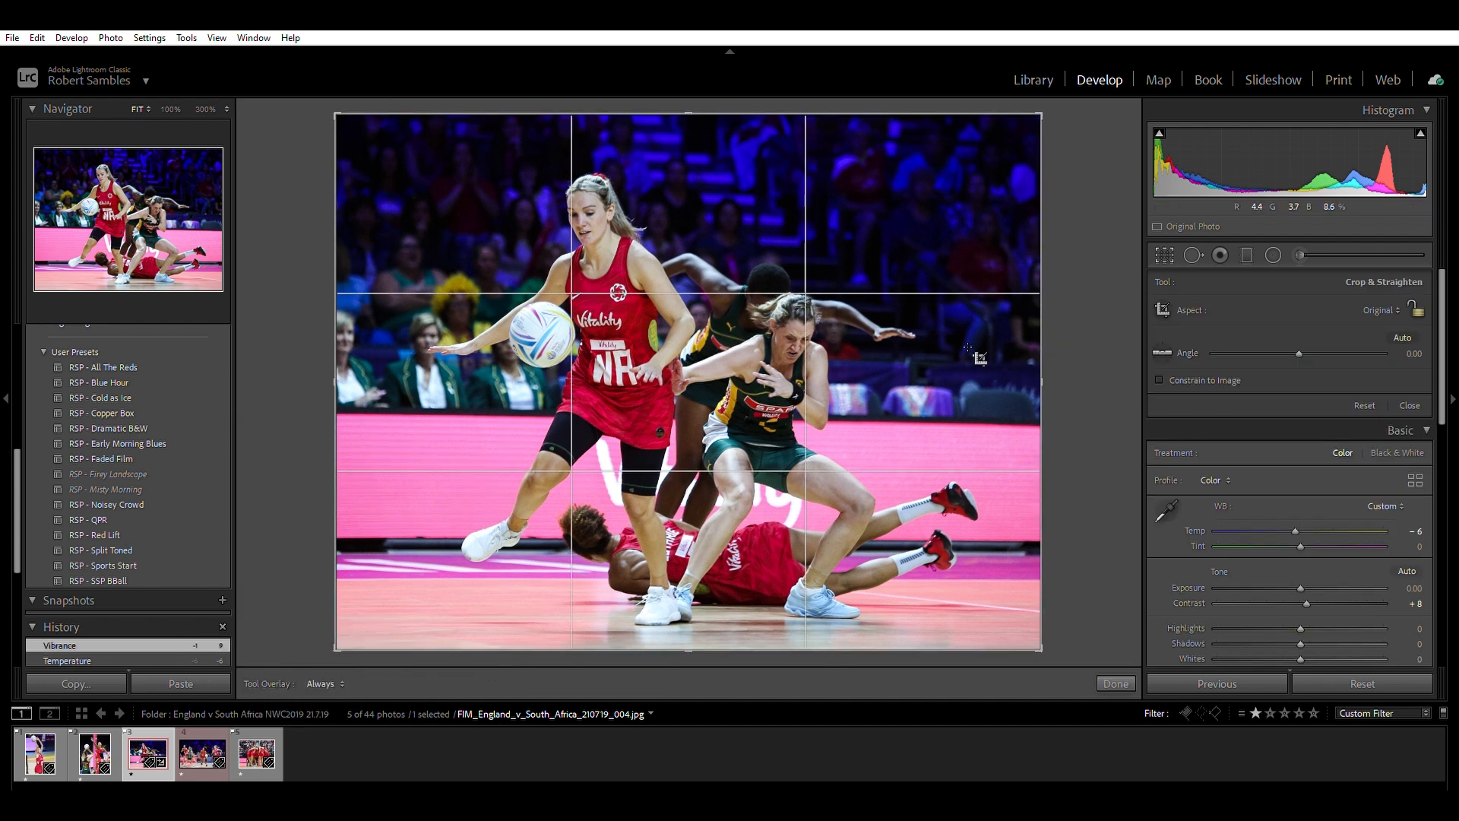
{"action": "key", "text": "r"}
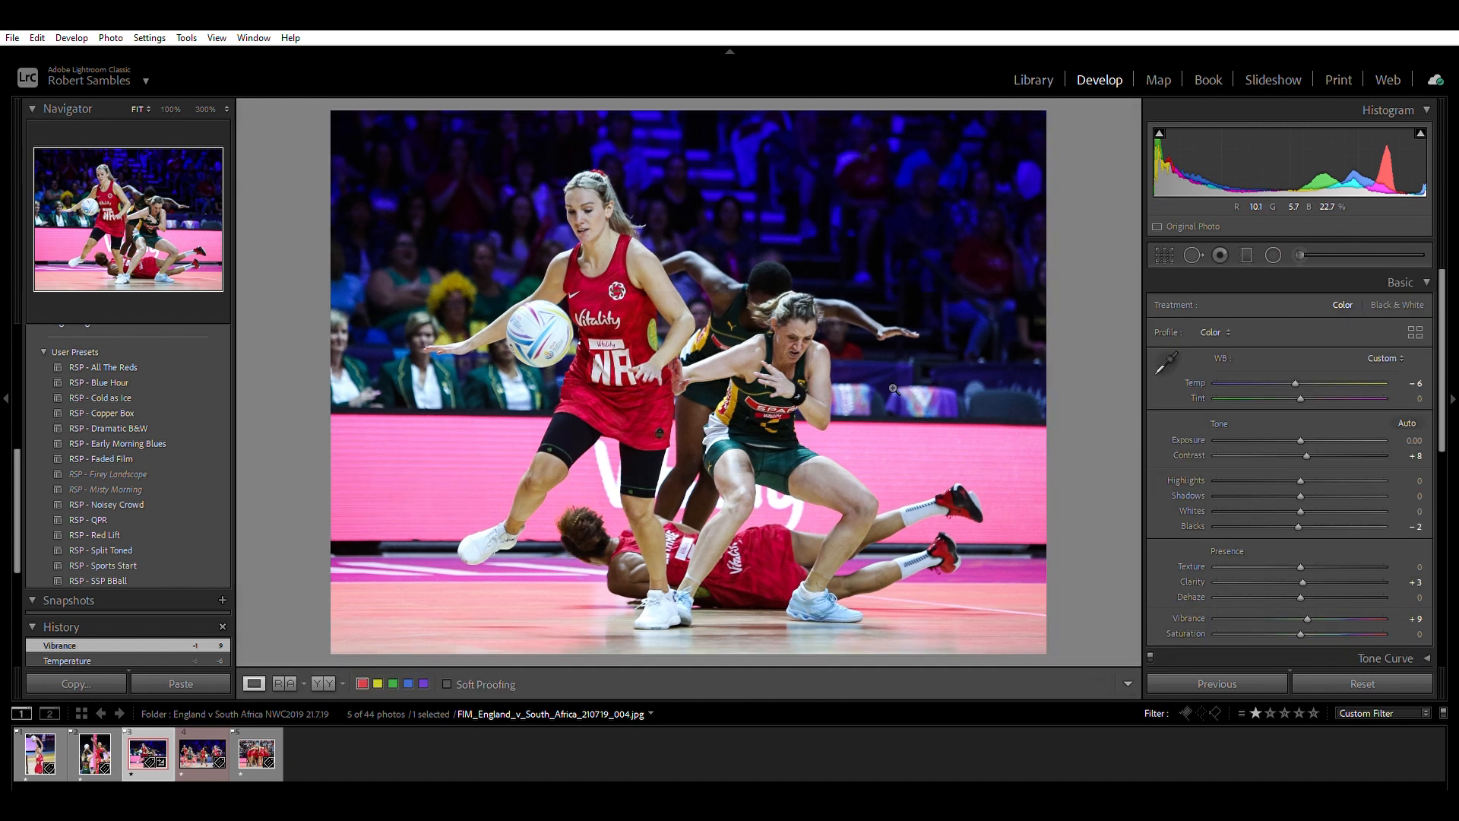
{"action": "left_click", "coordinate": [1164, 255]}
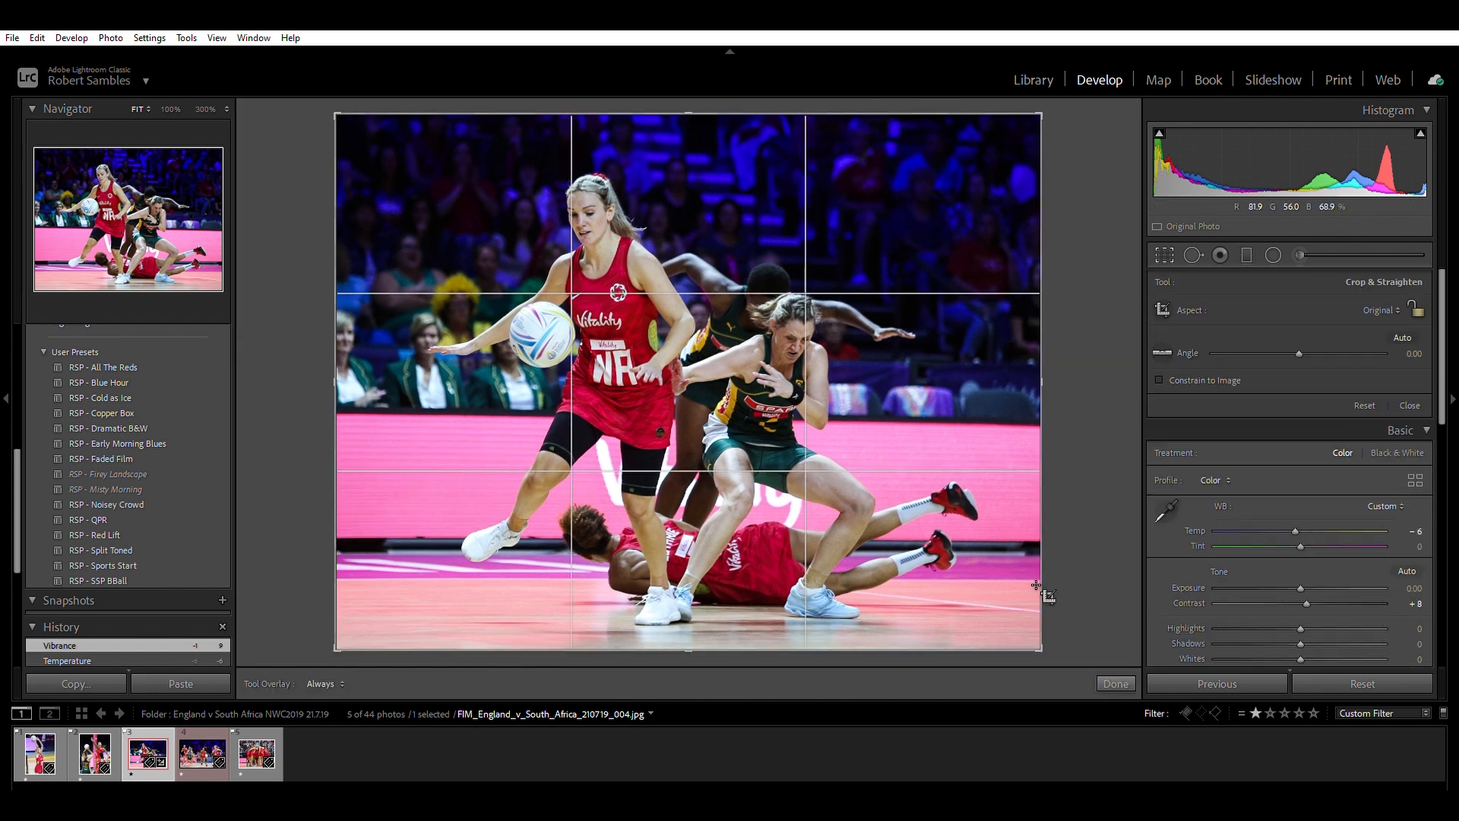
{"action": "left_click", "coordinate": [1120, 675]}
{"action": "key", "text": "r"}
{"action": "key", "text": "r"}
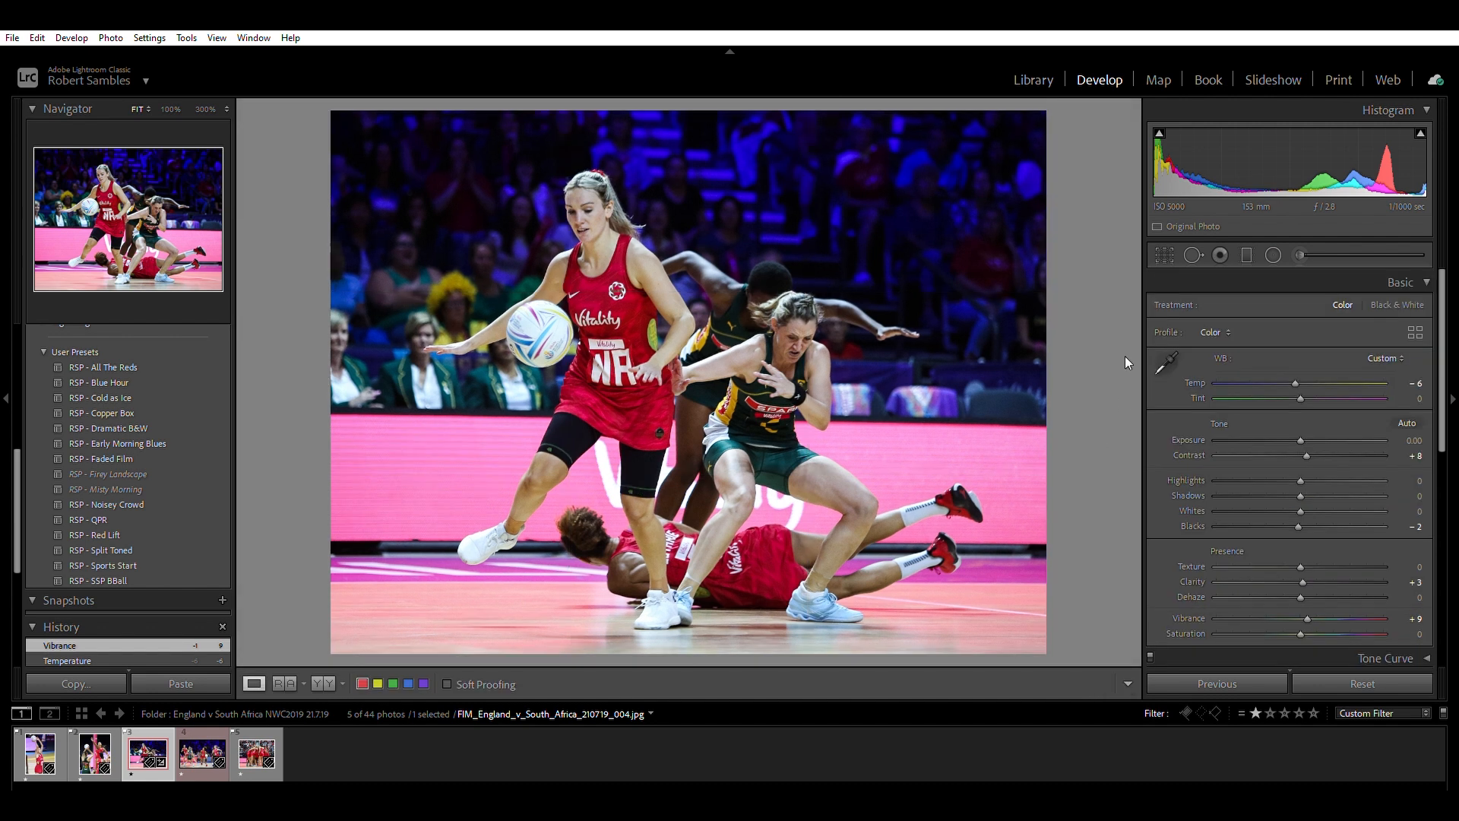
Try a freeform crop on the photo with the aspect unlocked, and extend the crop back to the full frame.
{"action": "key", "text": "r"}
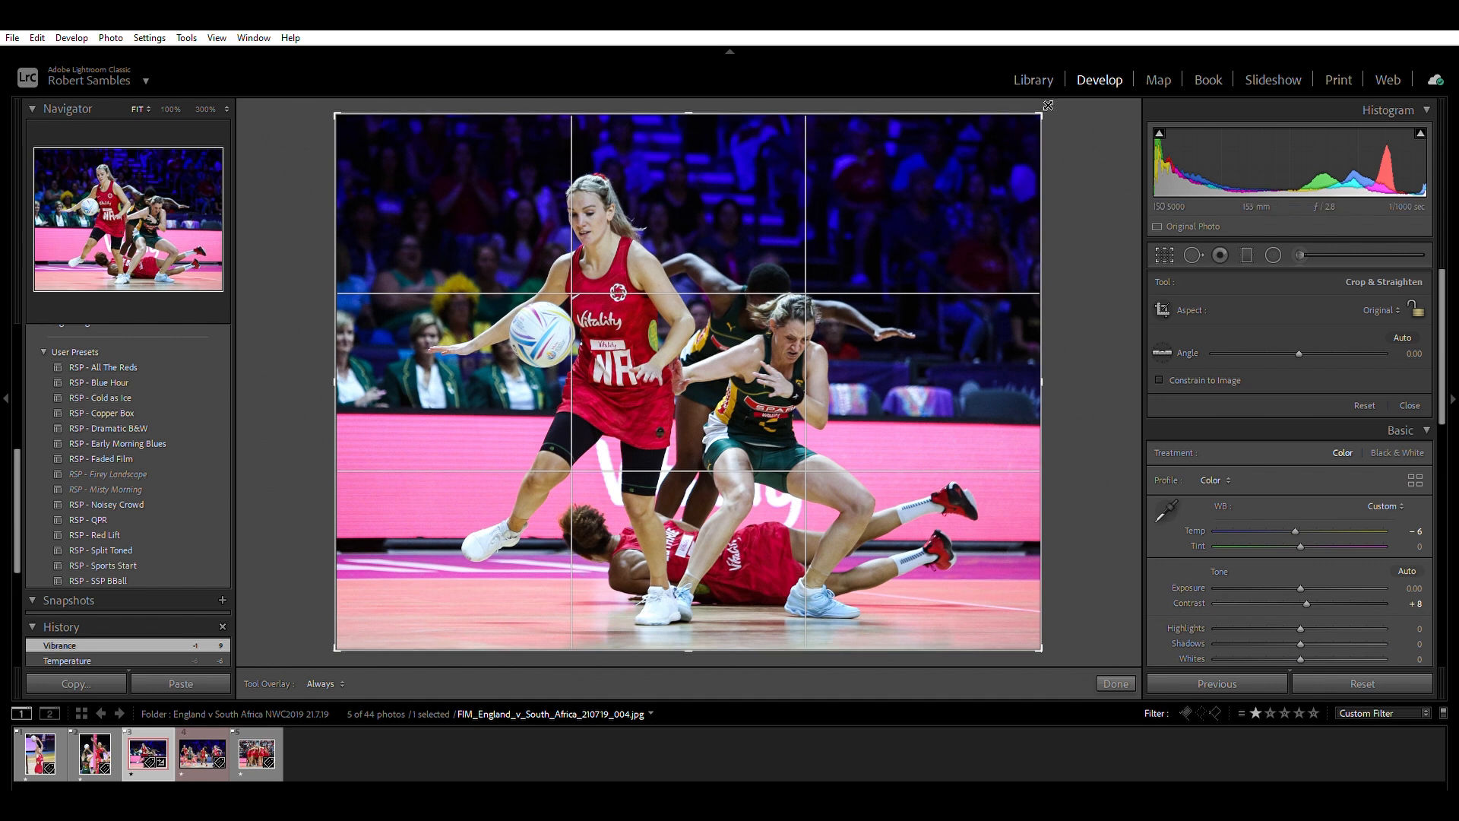
{"action": "left_click_drag", "start_coordinate": [1049, 106], "coordinate": [1016, 134]}
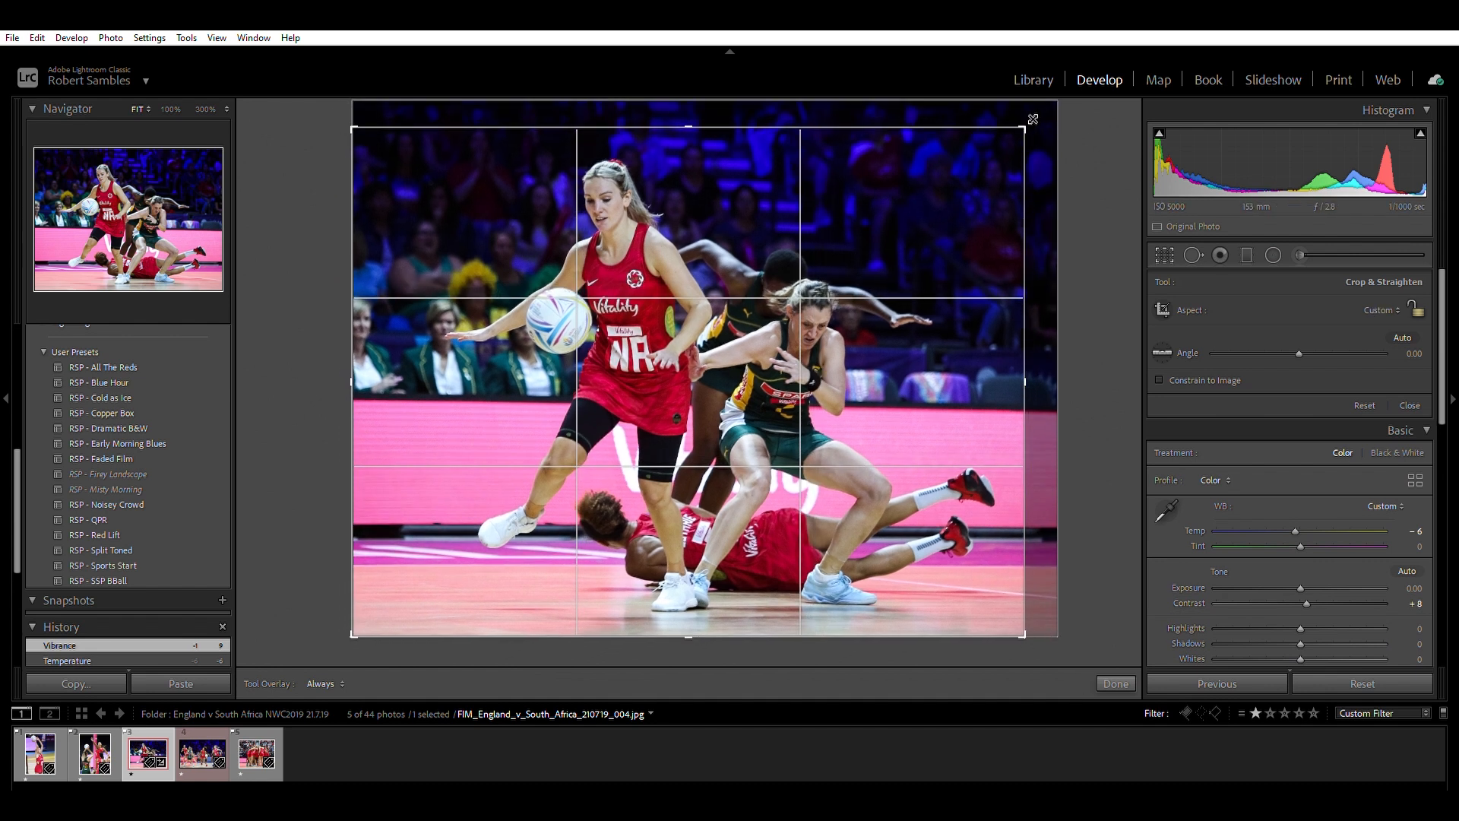
{"action": "left_click_drag", "start_coordinate": [358, 632], "coordinate": [375, 626]}
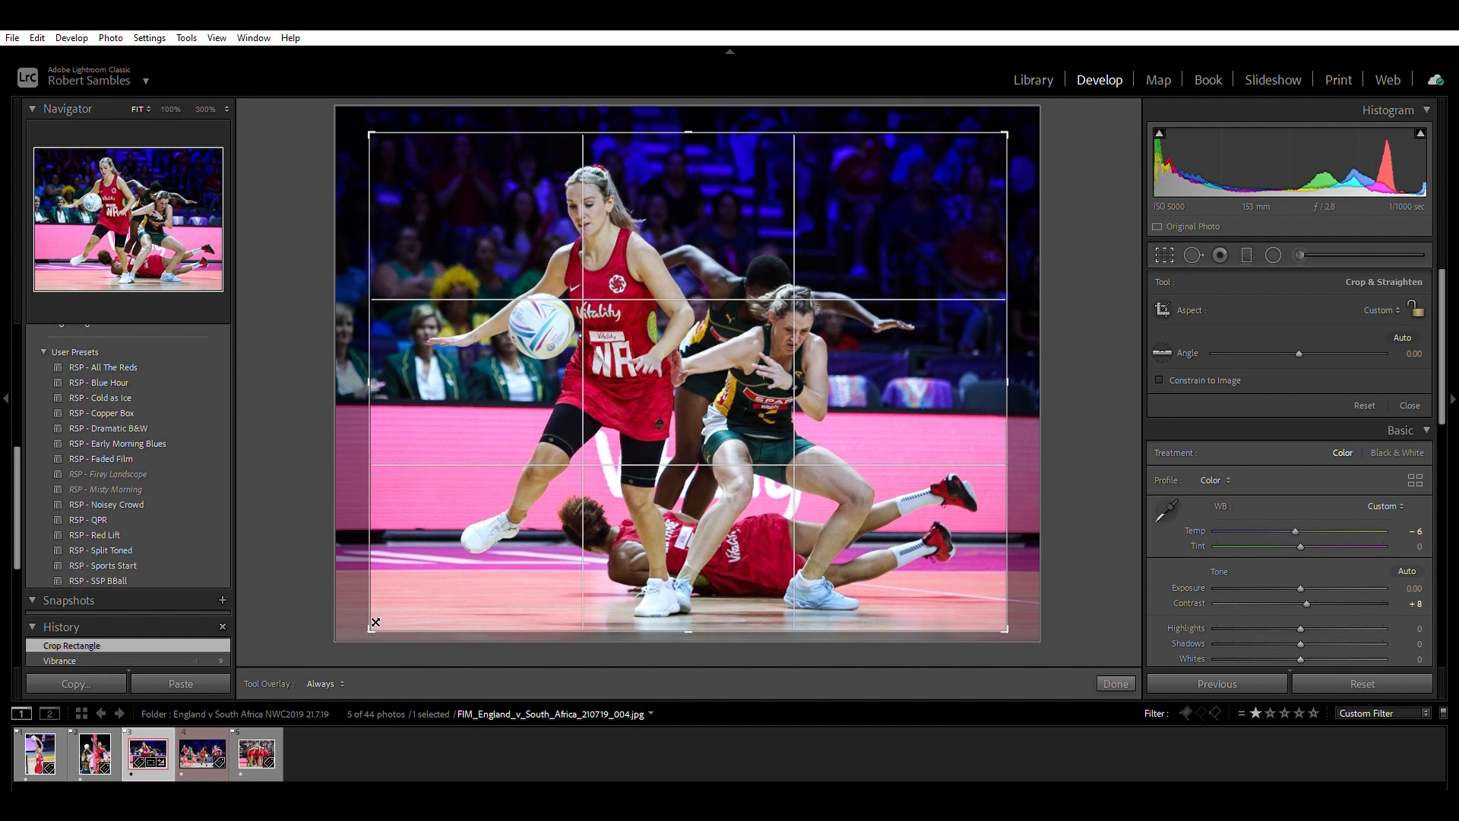
{"action": "left_click_drag", "start_coordinate": [371, 383], "coordinate": [298, 371]}
{"action": "left_click_drag", "start_coordinate": [1024, 131], "coordinate": [1059, 107]}
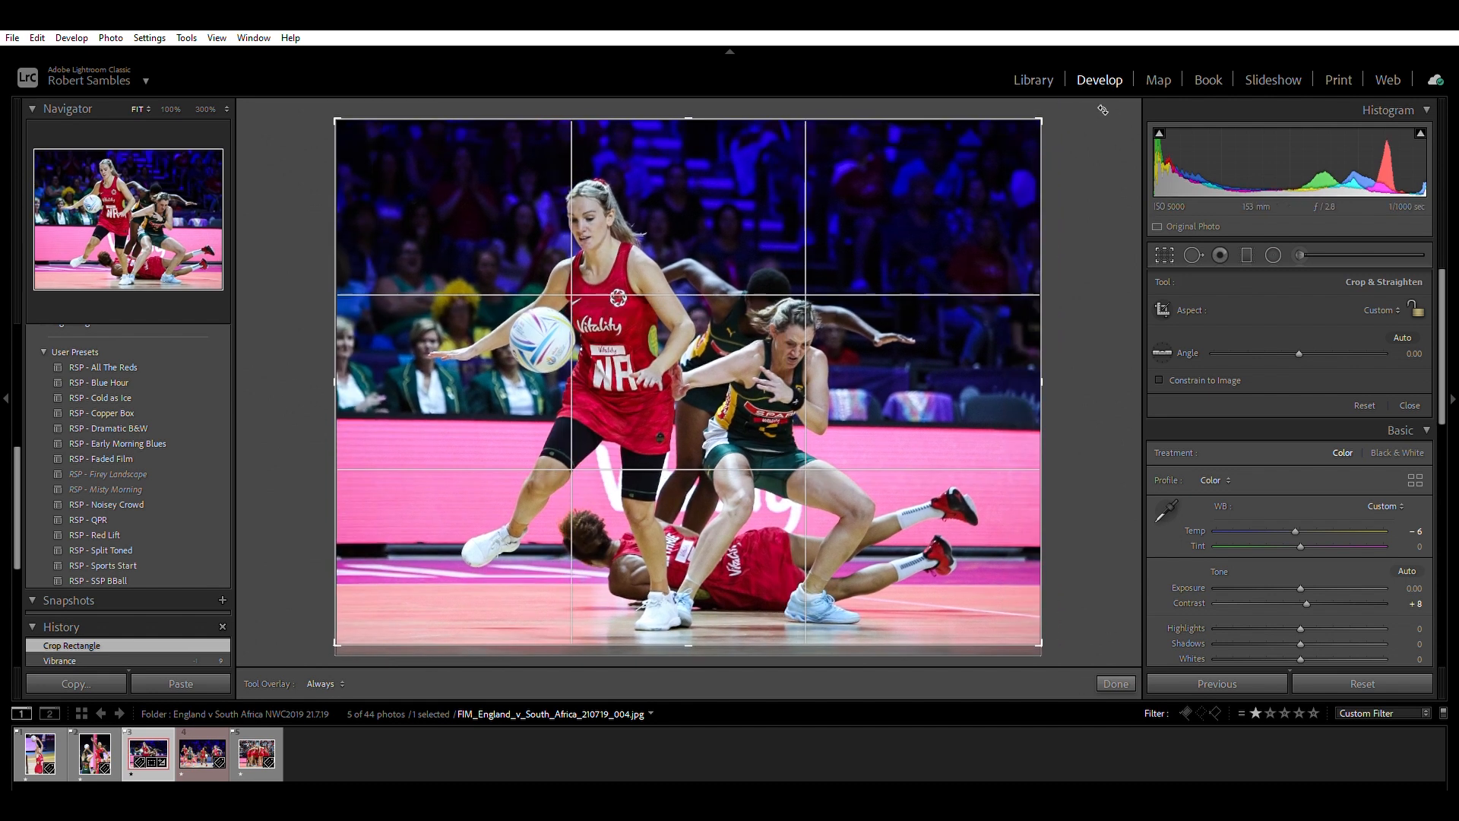
{"action": "left_click_drag", "start_coordinate": [1044, 641], "coordinate": [1064, 676]}
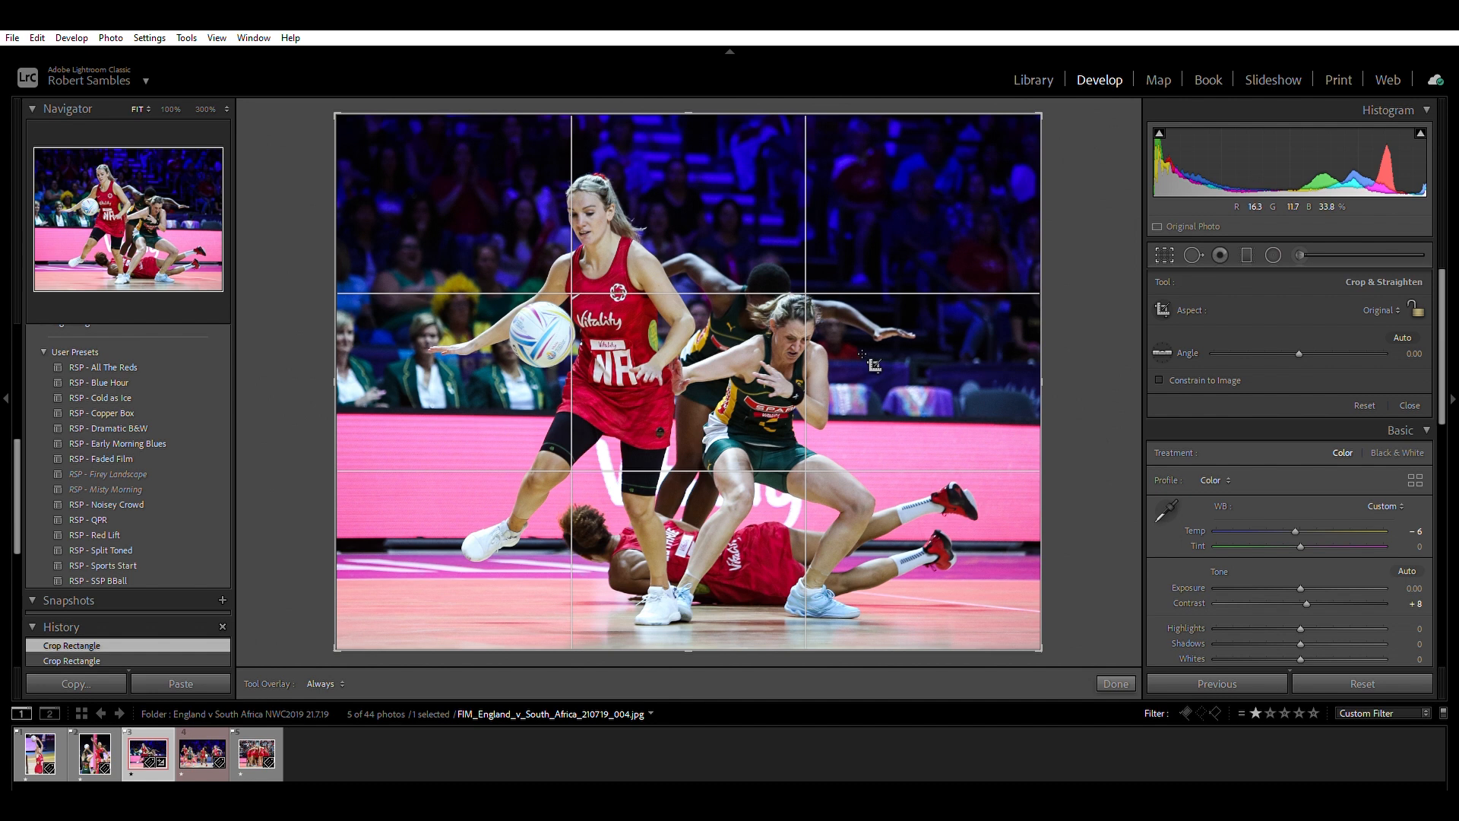
Lock the crop to the Original aspect ratio, crop slightly tighter around the players, and apply the crop.
{"action": "key", "text": "a"}
{"action": "left_click_drag", "start_coordinate": [1046, 102], "coordinate": [1067, 175]}
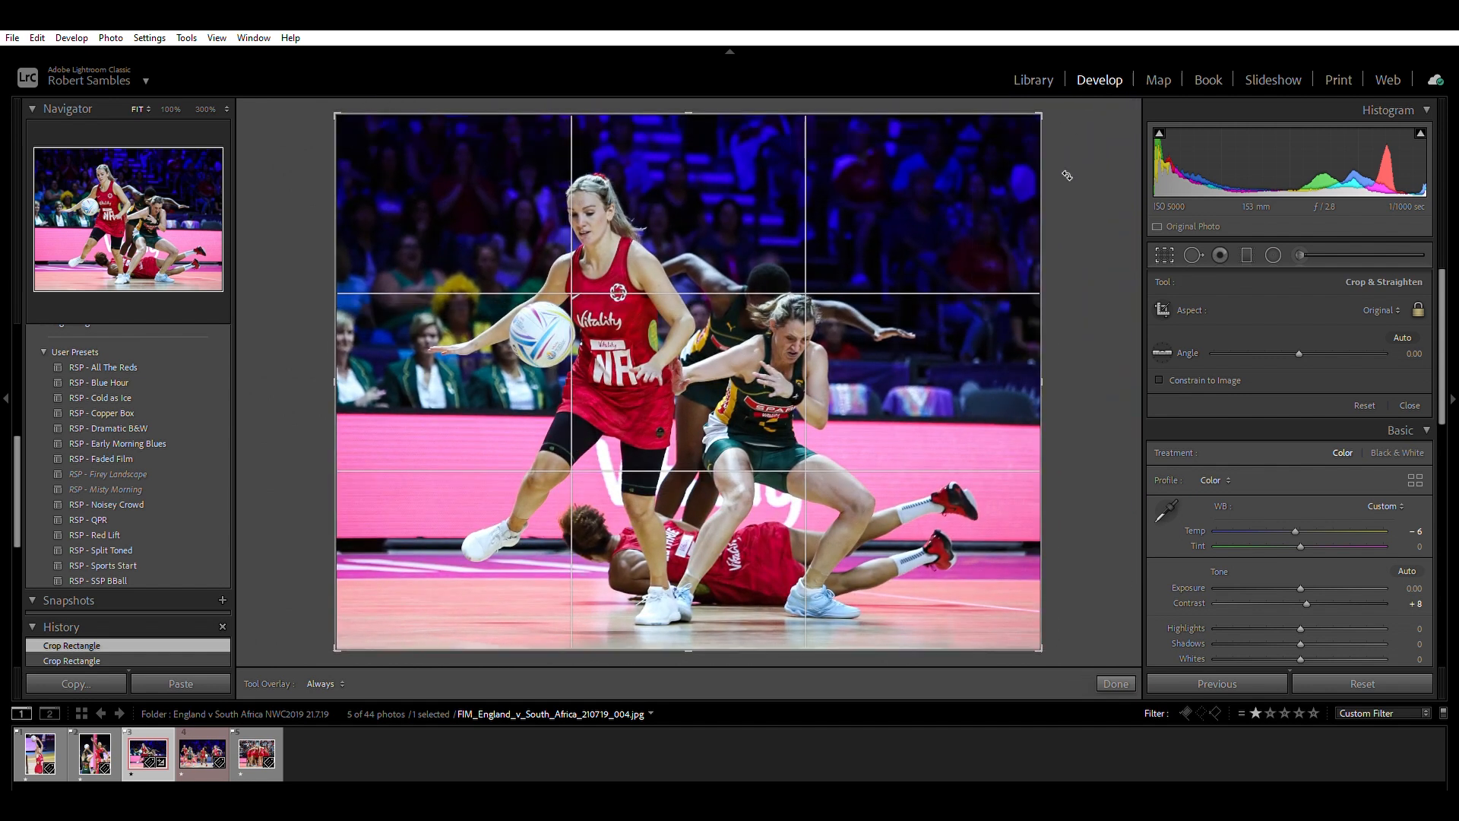
{"action": "left_click_drag", "start_coordinate": [1049, 105], "coordinate": [1022, 127]}
{"action": "left_click_drag", "start_coordinate": [817, 301], "coordinate": [730, 350]}
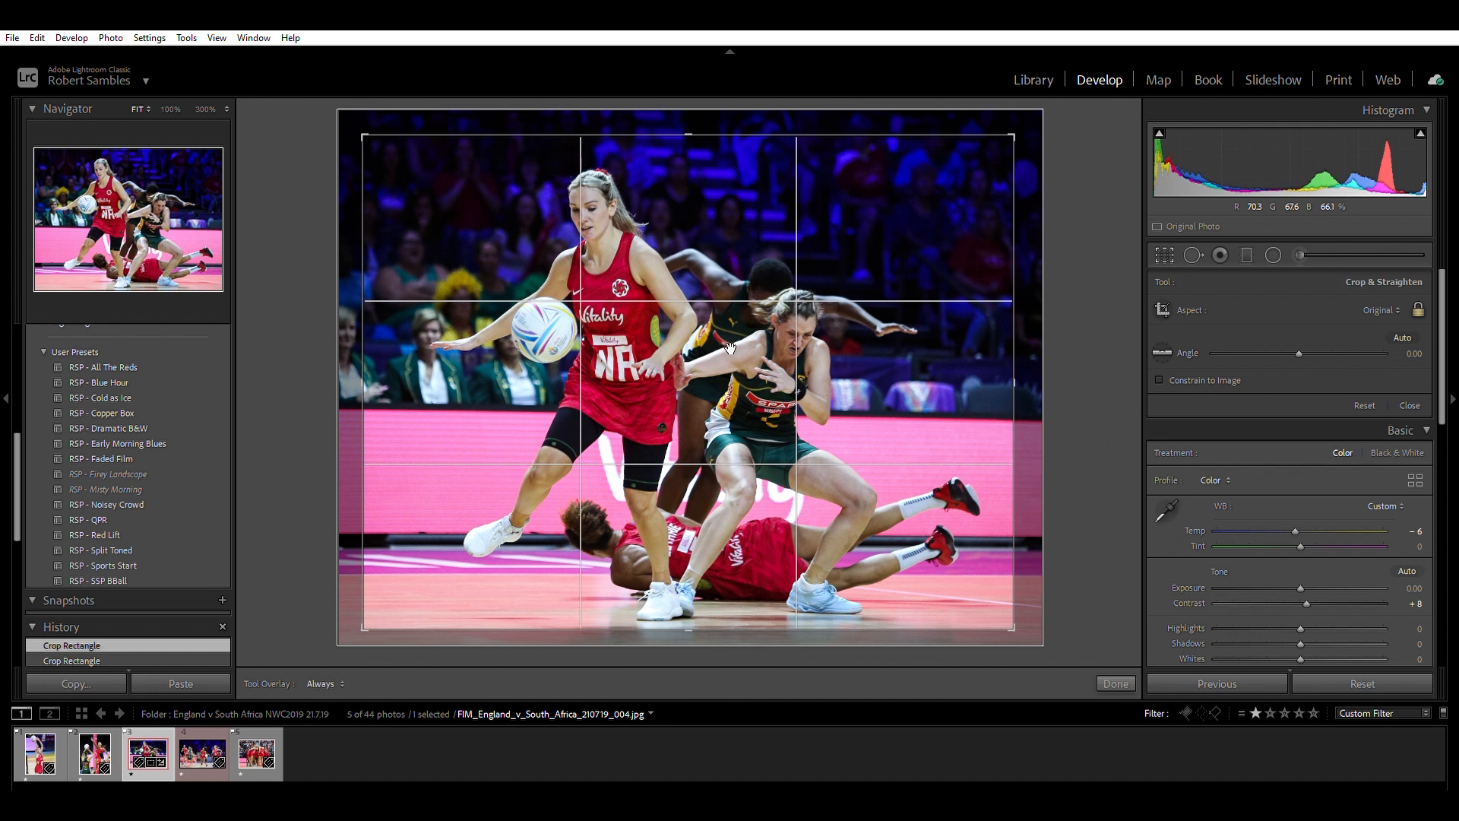
{"action": "key", "text": "Return"}
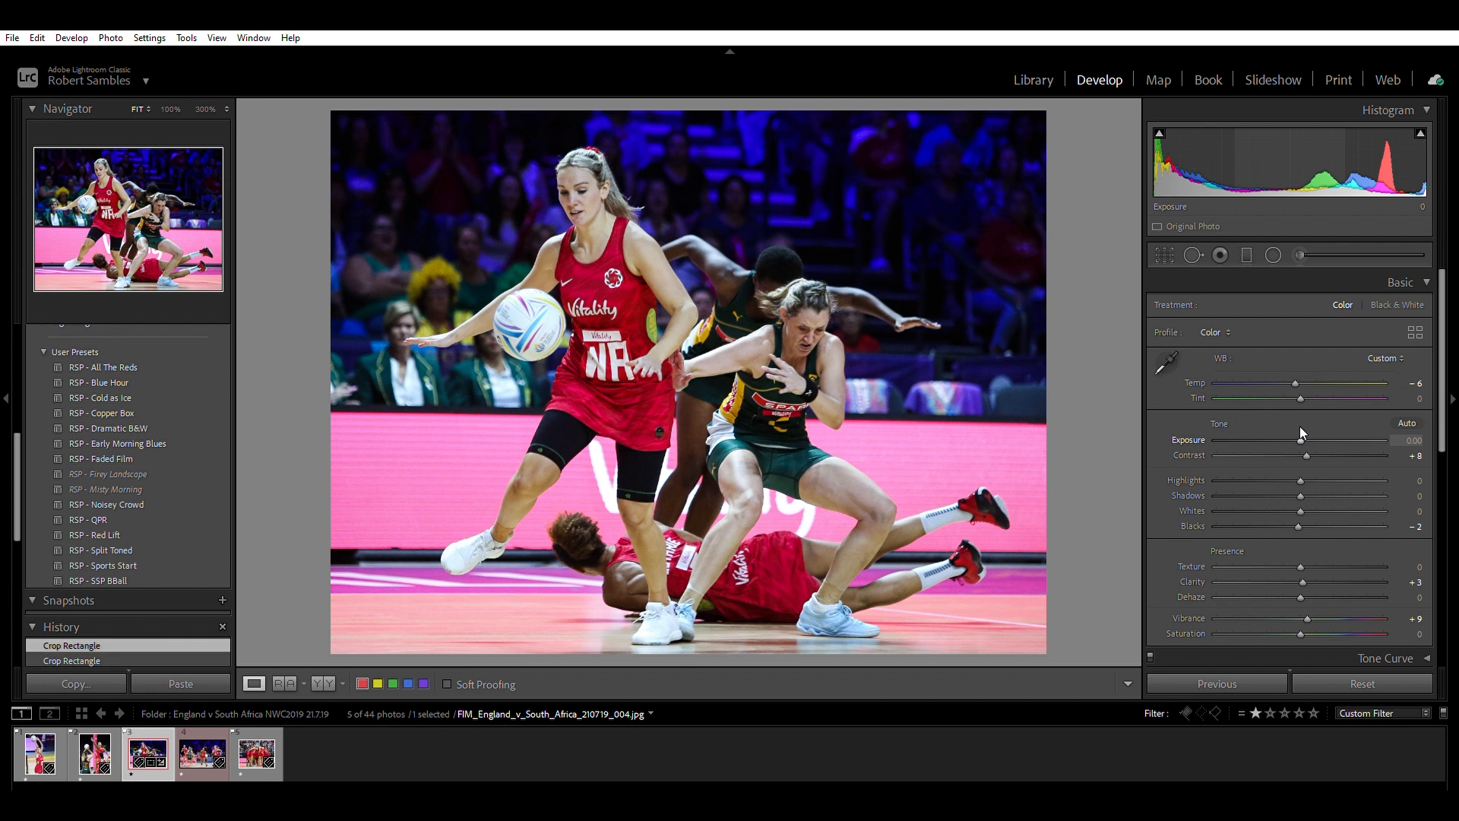
Try lowering the photo's Exposure to −0.10, and return it to 0.00.
{"action": "key", "text": "Up"}
{"action": "key", "text": "Up"}
{"action": "key", "text": "Up"}
{"action": "key", "text": "Up"}
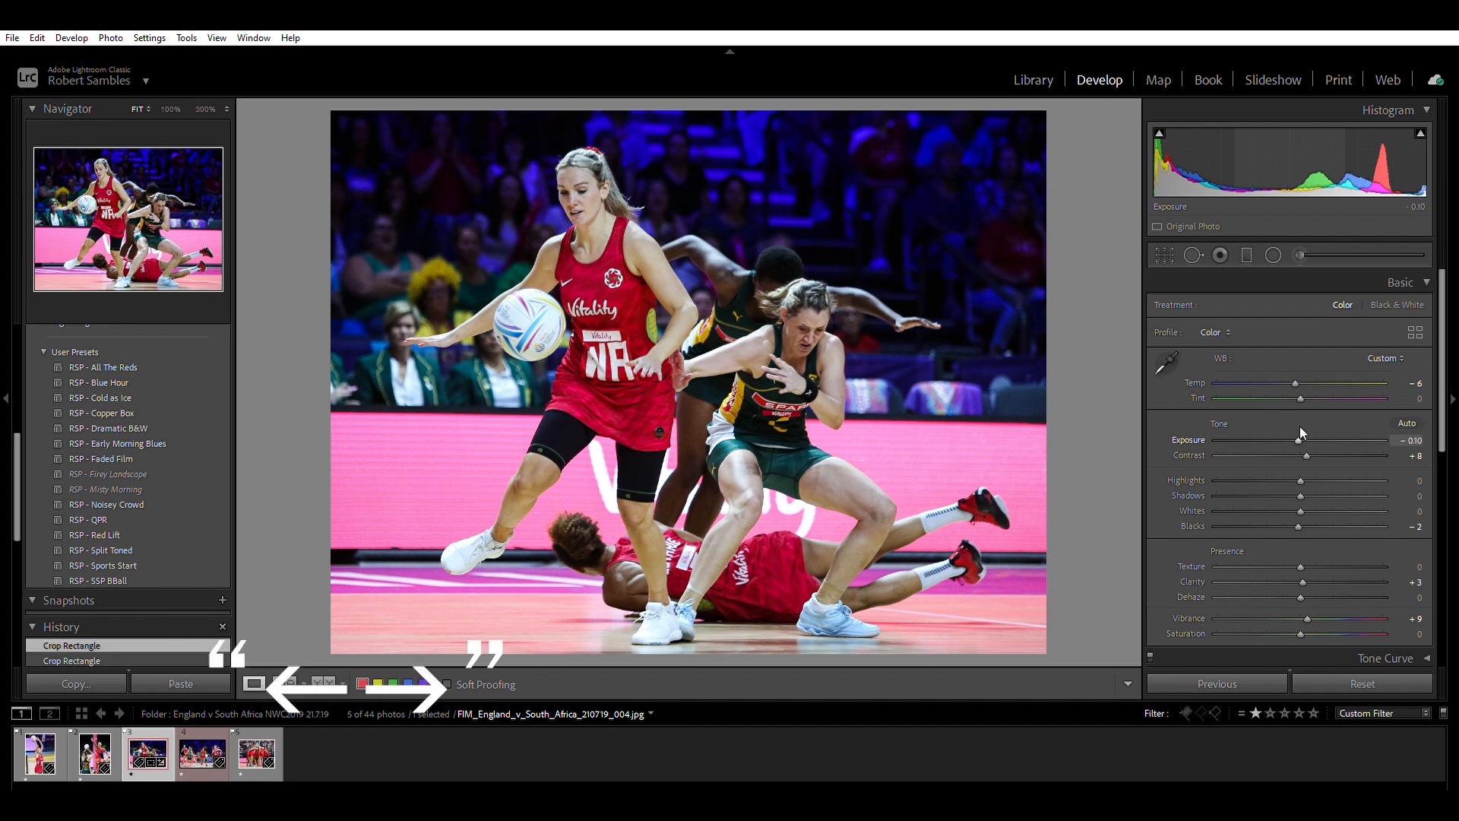
{"action": "key", "text": "Down"}
{"action": "key", "text": "Down"}
{"action": "key", "text": "Down"}
{"action": "key", "text": "Down"}
{"action": "key", "text": "Down"}
{"action": "key", "text": "Down"}
{"action": "key", "text": "Down"}
{"action": "key", "text": "Down"}
{"action": "key", "text": "Down"}
{"action": "key", "text": "Down"}
{"action": "key", "text": "Down"}
{"action": "key", "text": "Down"}
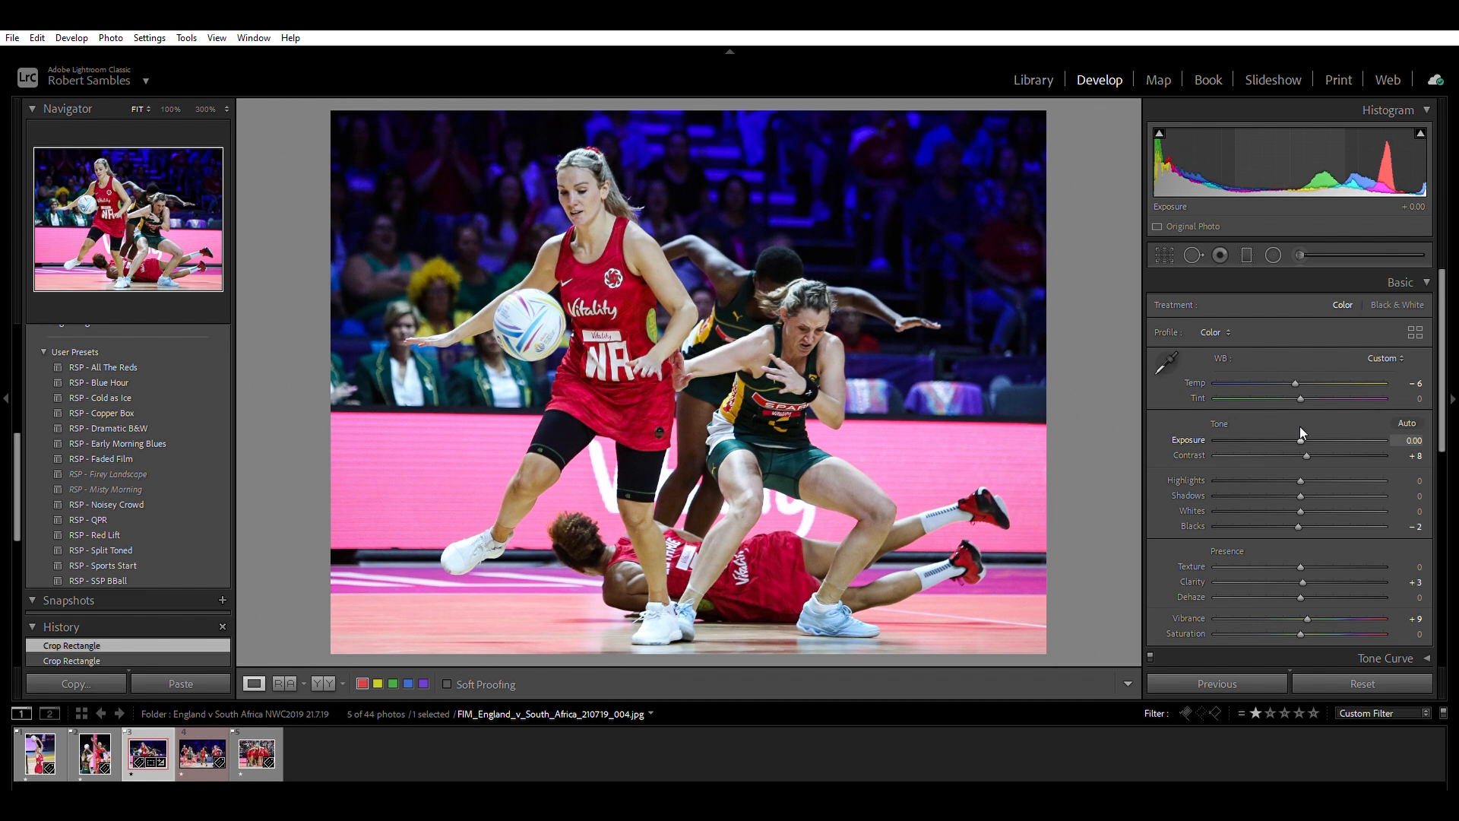
Raise the photo's Exposure to +0.29.
{"action": "key", "text": "shift+Up"}
{"action": "key", "text": "shift+Up"}
{"action": "key", "text": "shift+Up"}
{"action": "key", "text": "Down"}
{"action": "key", "text": "Down"}
{"action": "key", "text": "Up"}
{"action": "key", "text": "Up"}
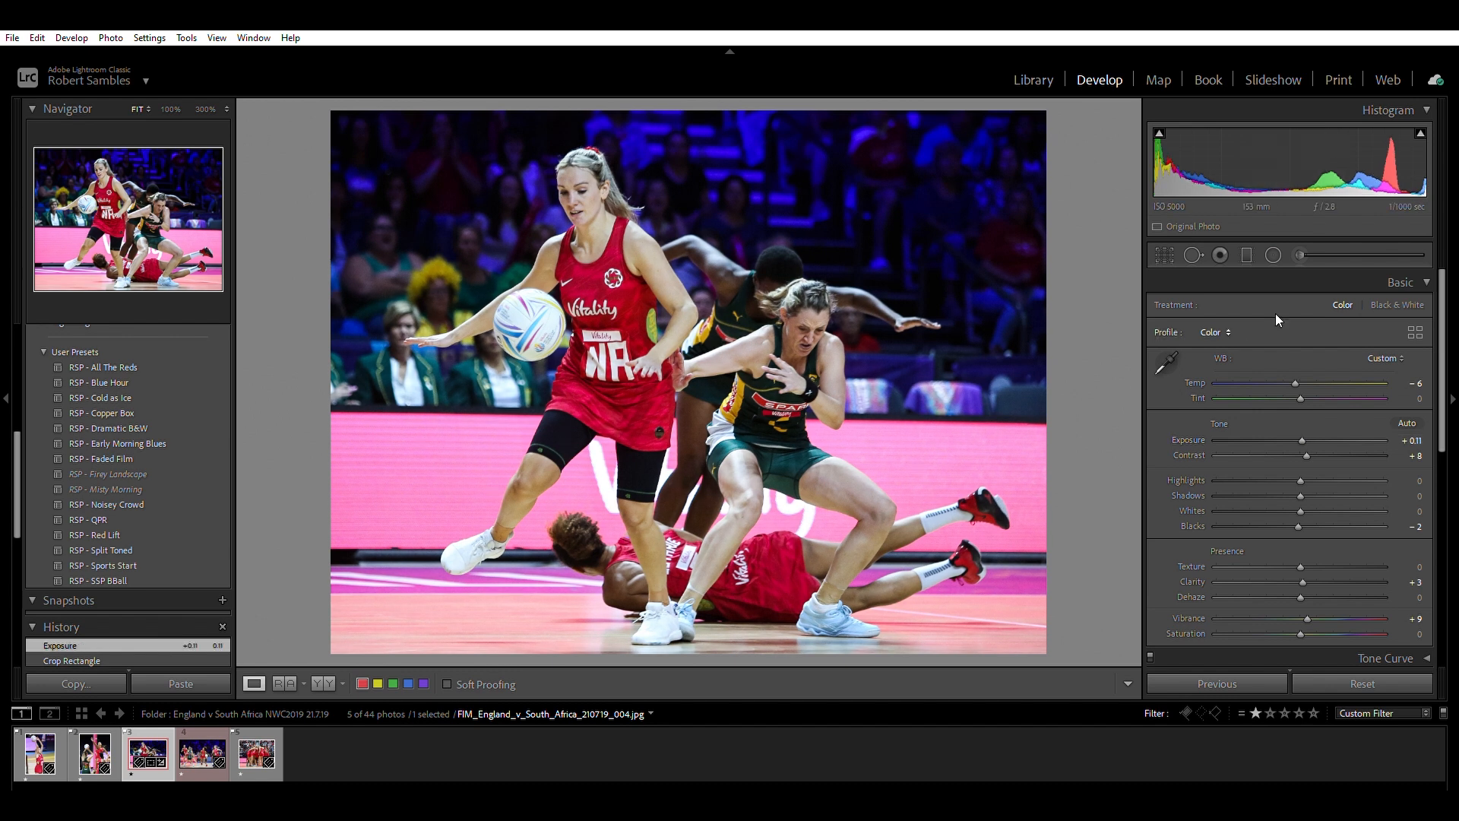
{"action": "mouse_move", "coordinate": [1303, 440]}
{"action": "left_mouse_down"}
{"action": "mouse_move", "coordinate": [1263, 441]}
{"action": "mouse_move", "coordinate": [1302, 440]}
{"action": "mouse_move", "coordinate": [1303, 427]}
{"action": "left_mouse_up"}
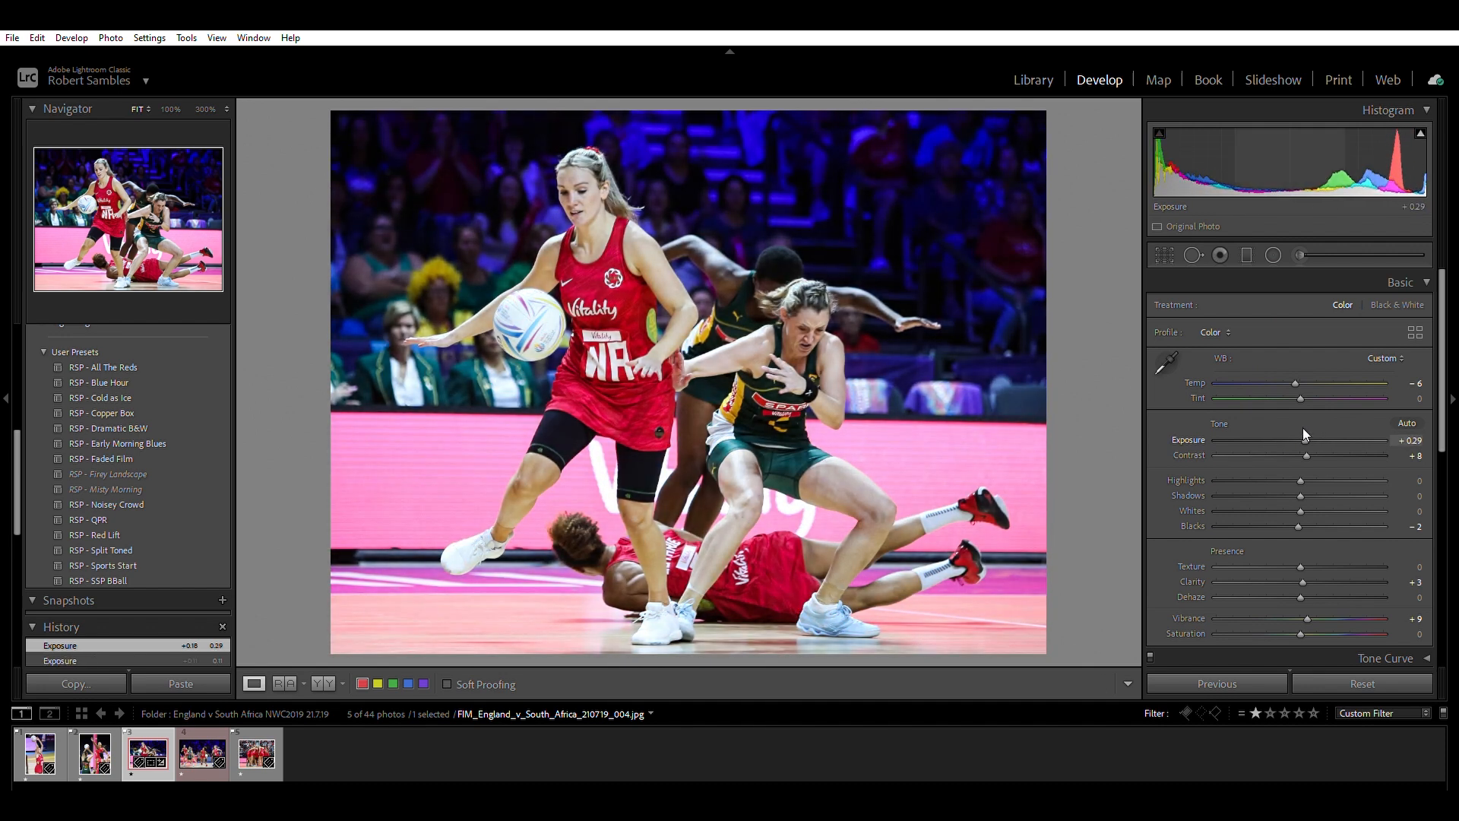
{"action": "key", "text": "Down"}
{"action": "key", "text": "Down"}
{"action": "key", "text": "Up"}
{"action": "key", "text": "Up"}
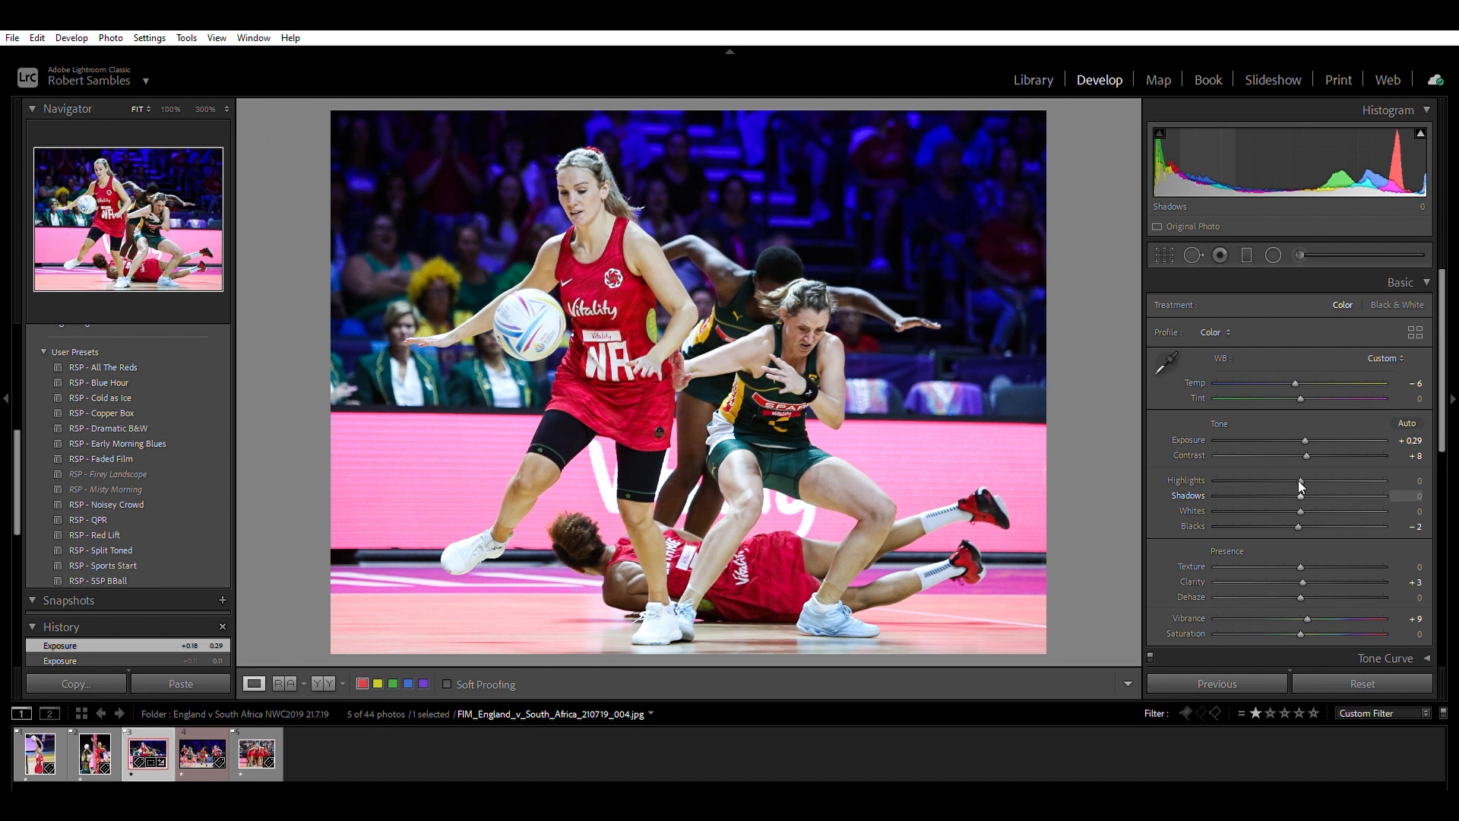
Lower the photo's Shadows to −10.
{"action": "key", "text": "Up"}
{"action": "key", "text": "Down"}
{"action": "key", "text": "Down"}
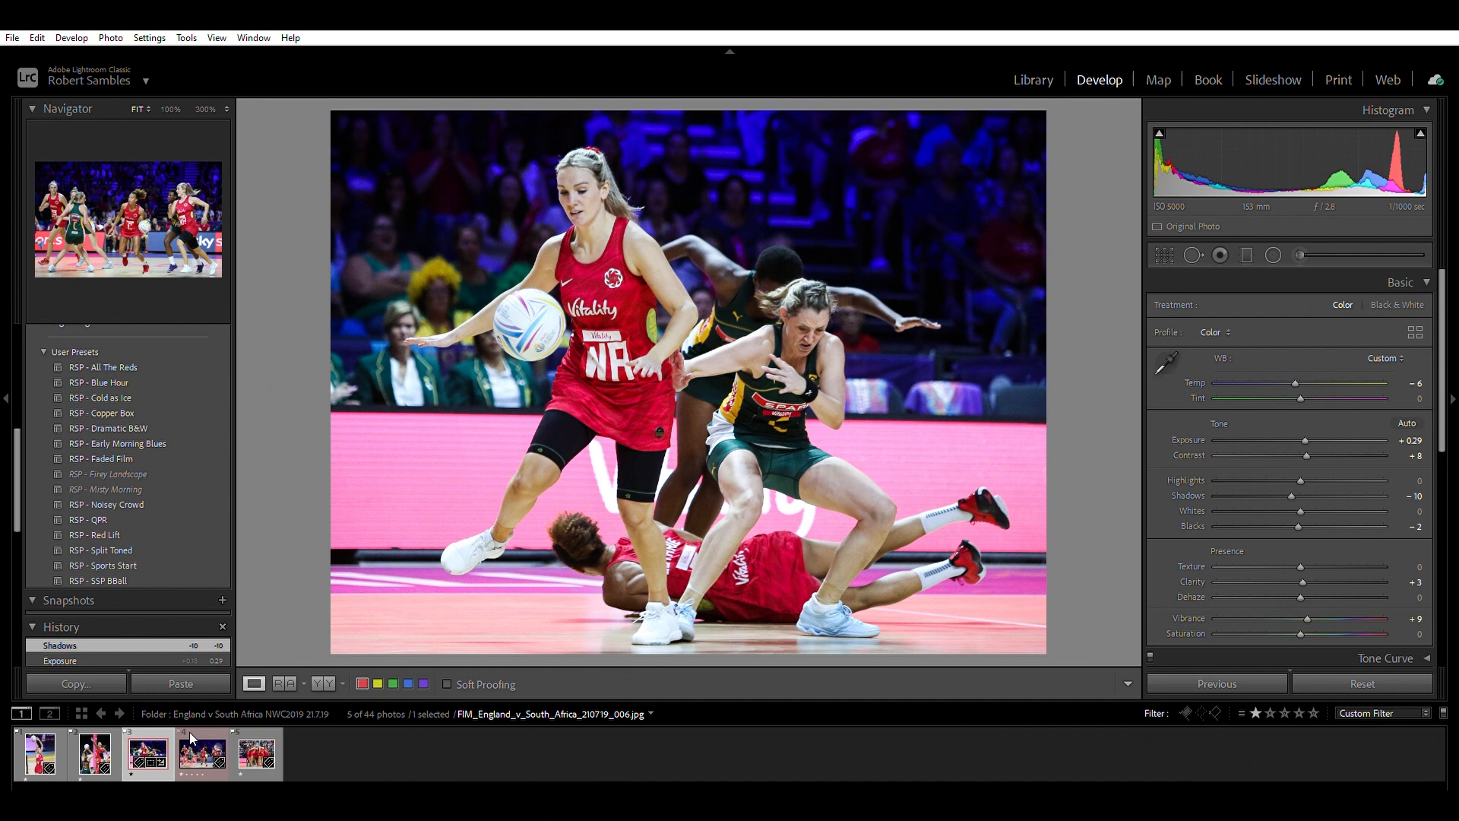
Add FIM_England_v_South_Africa_210719_006.jpg to the selection and start exporting both selected photos.
{"action": "left_click", "coordinate": [190, 732], "text": "ctrl"}
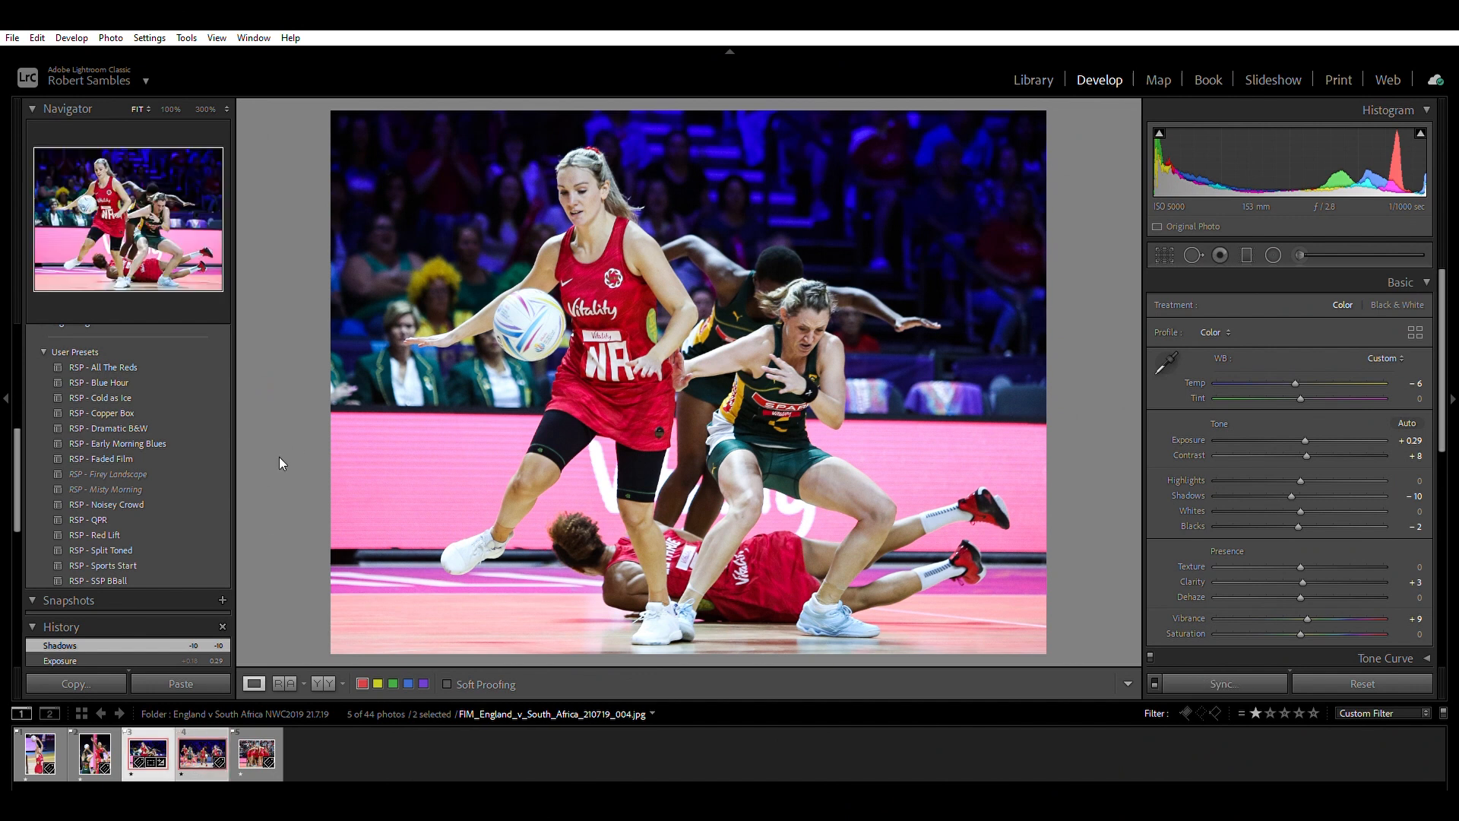
{"action": "key", "text": "ctrl+shift+e"}
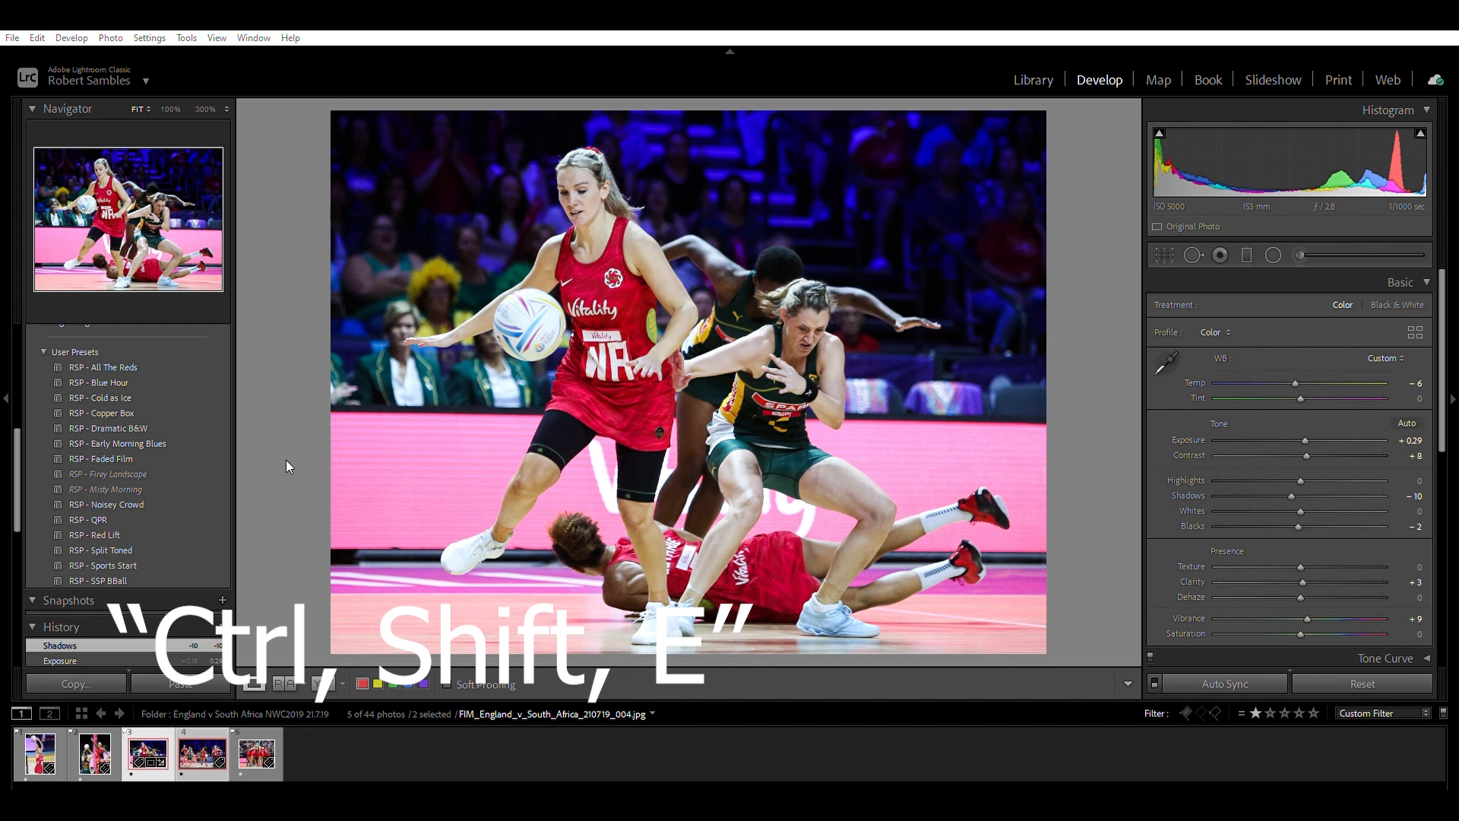